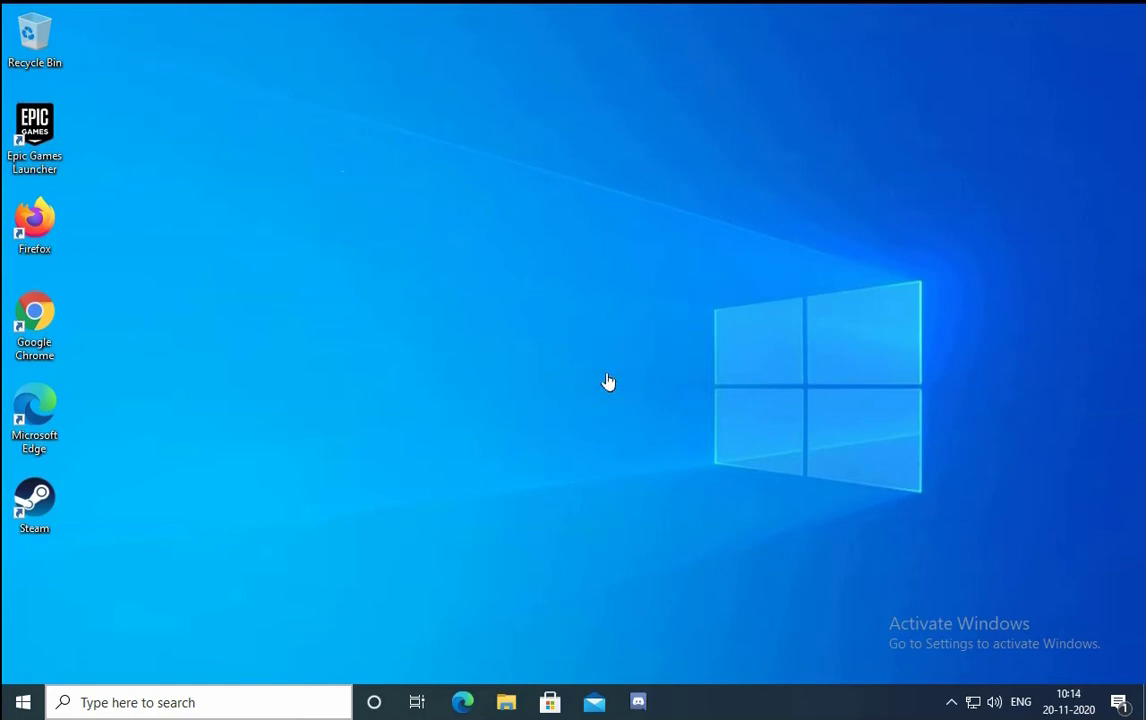
Step: Open Task Manager and select the NVIDIA Web Helper Service in the Processes list
{"action": "left_click", "coordinate": [522, 340]}
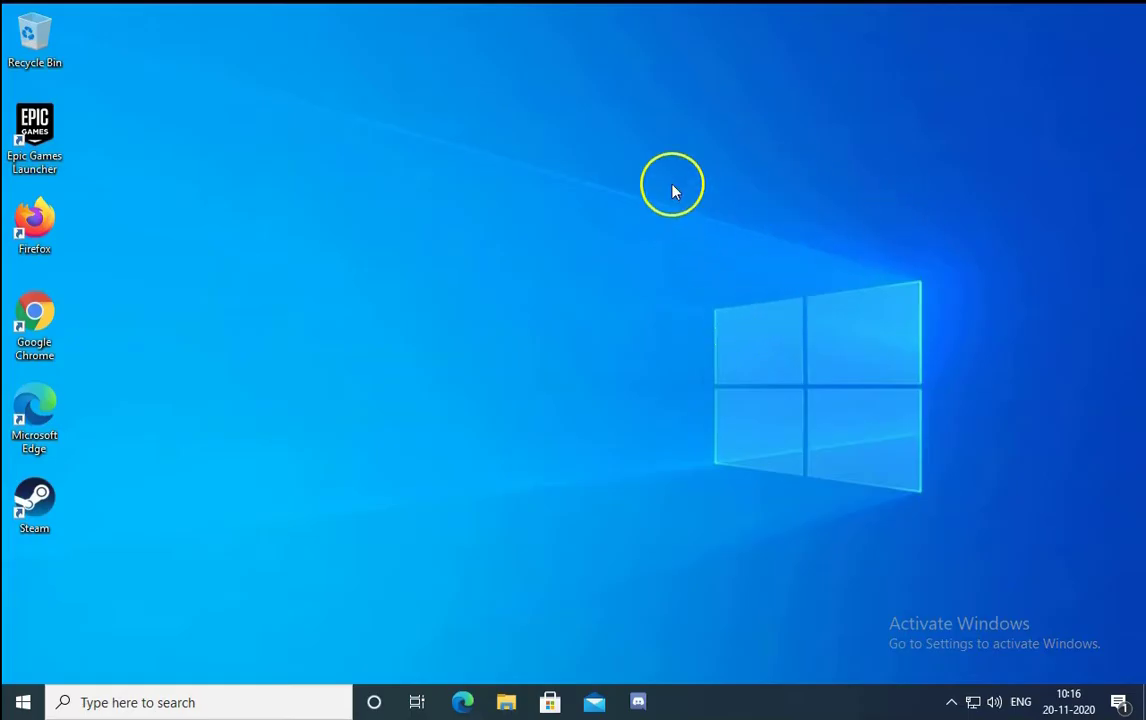
{"action": "right_click", "coordinate": [787, 704]}
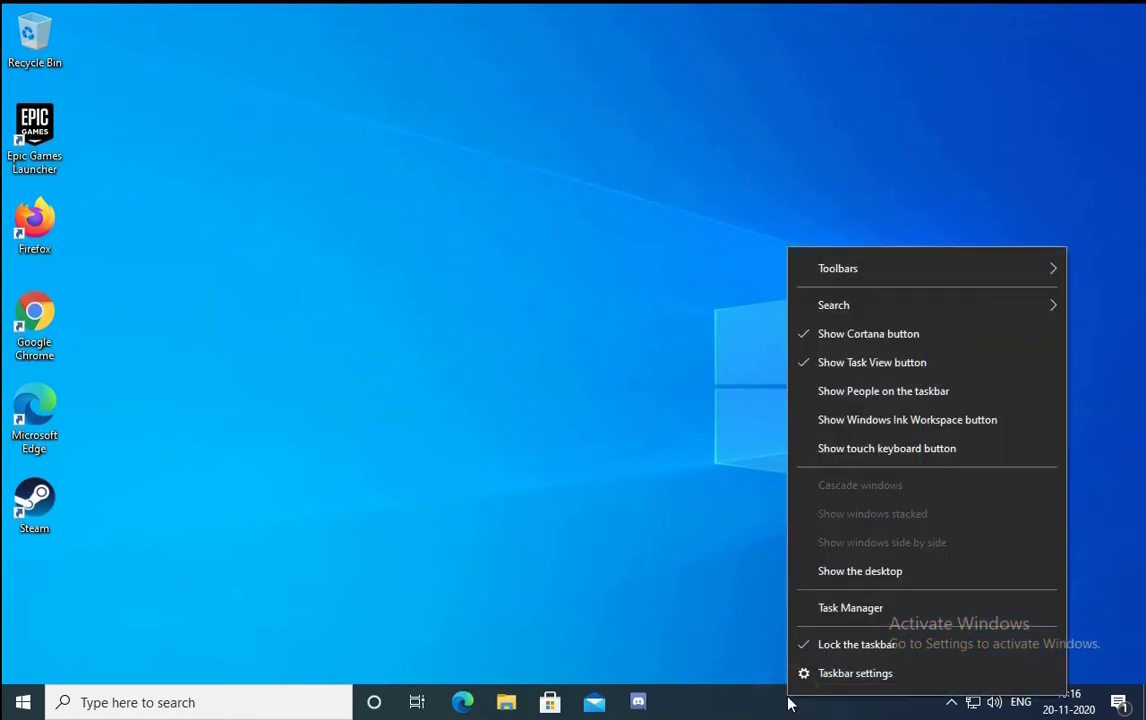
{"action": "left_click", "coordinate": [876, 609]}
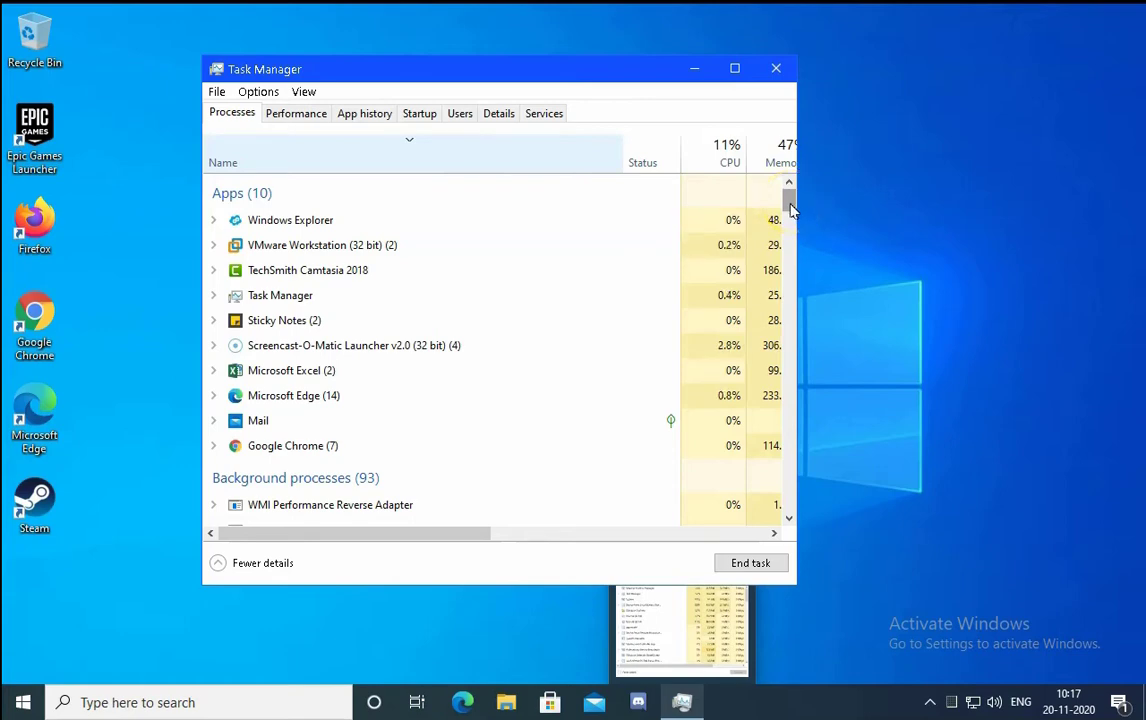
{"action": "left_click_drag", "start_coordinate": [790, 208], "coordinate": [790, 272]}
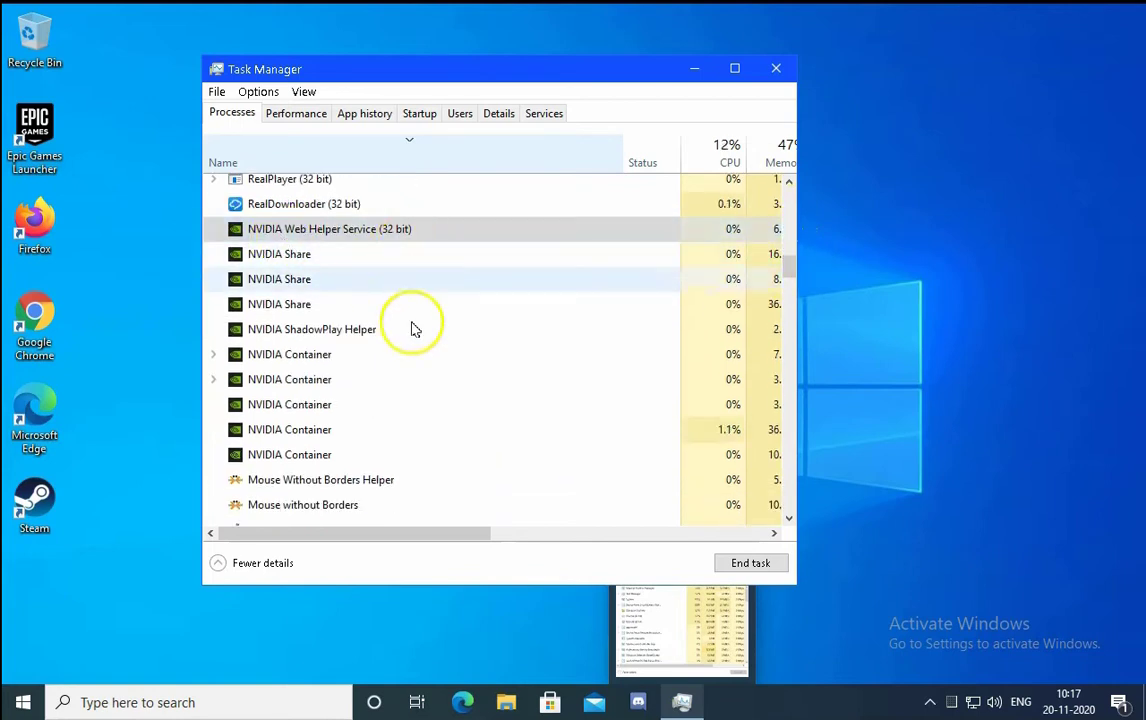
{"action": "left_click", "coordinate": [399, 226]}
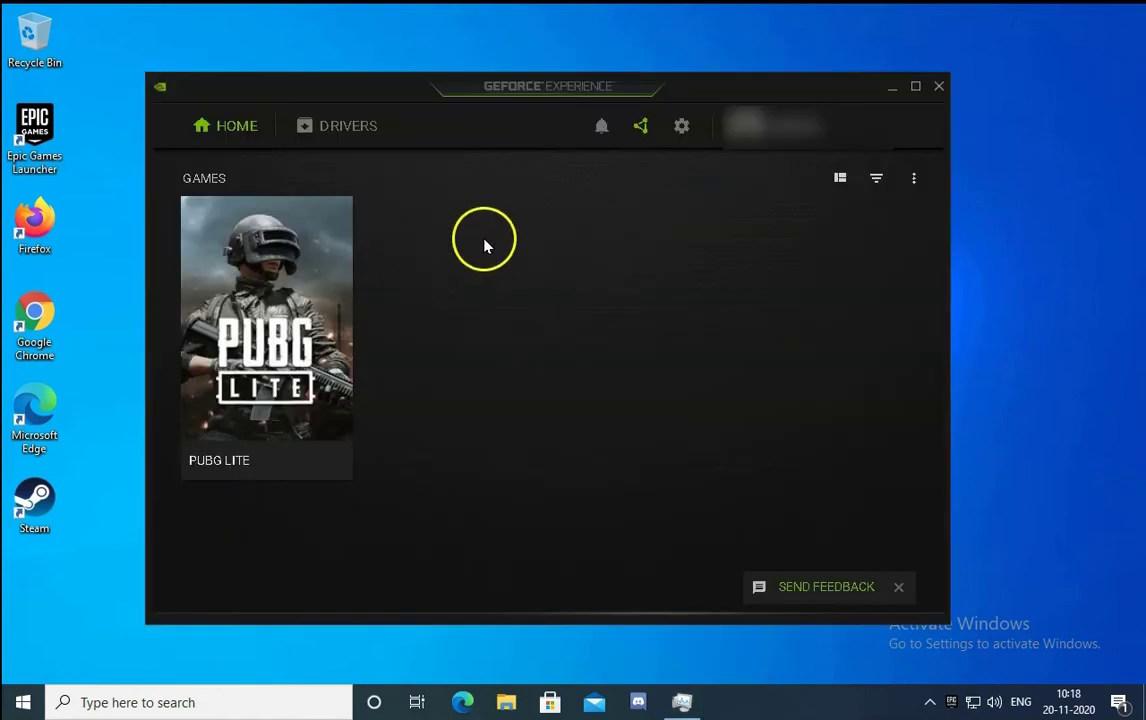
Step: Check for driver updates, confirming Game Ready Driver 460.15 is current, then close GeForce Experience
{"action": "left_click", "coordinate": [348, 128]}
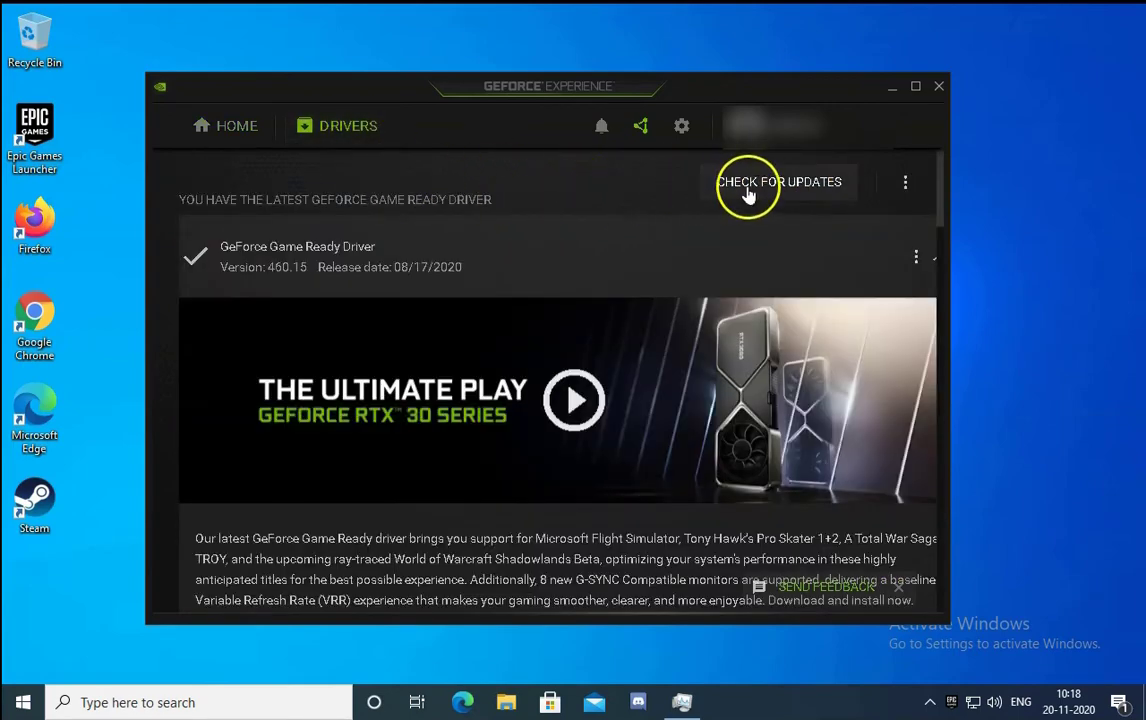
{"action": "left_click", "coordinate": [787, 190]}
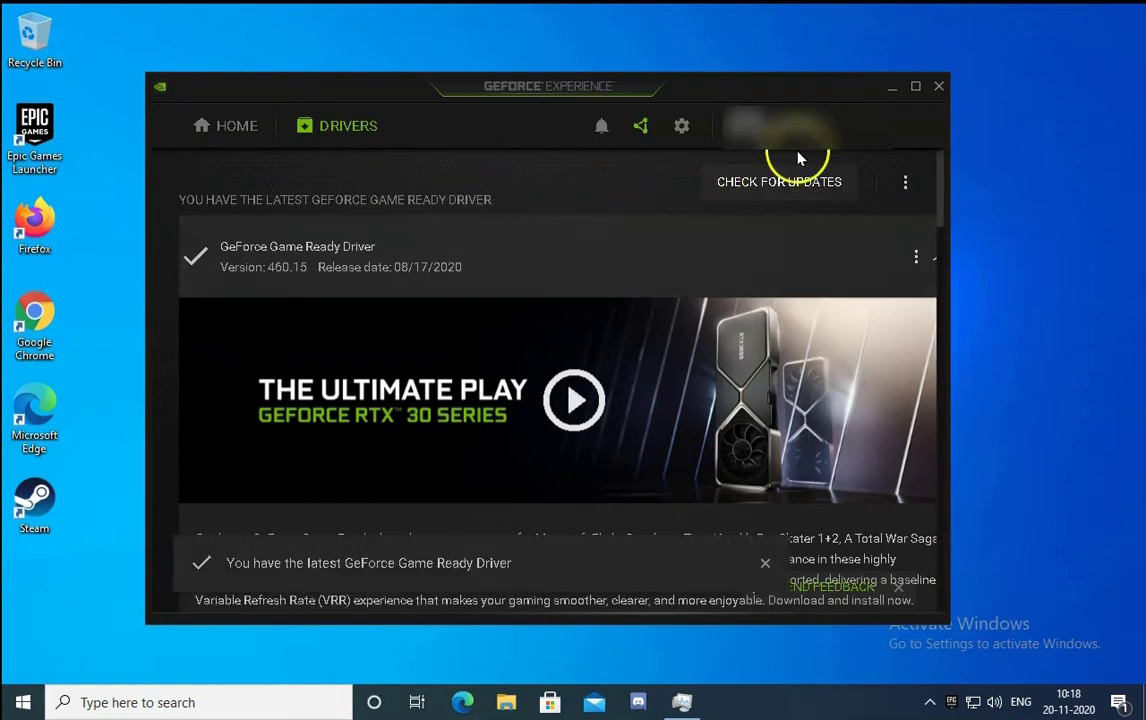
{"action": "key", "text": "alt+F4"}
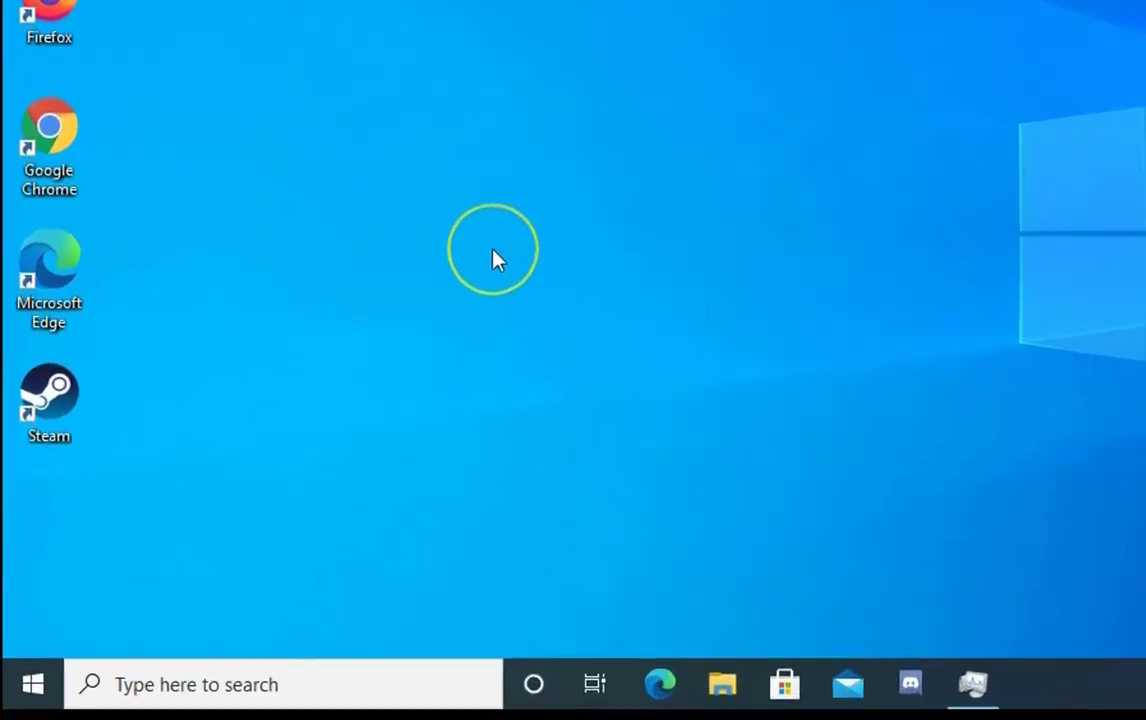
Step: Launch the Services console (services.msc) from the Run prompt
{"action": "key", "text": "super+r"}
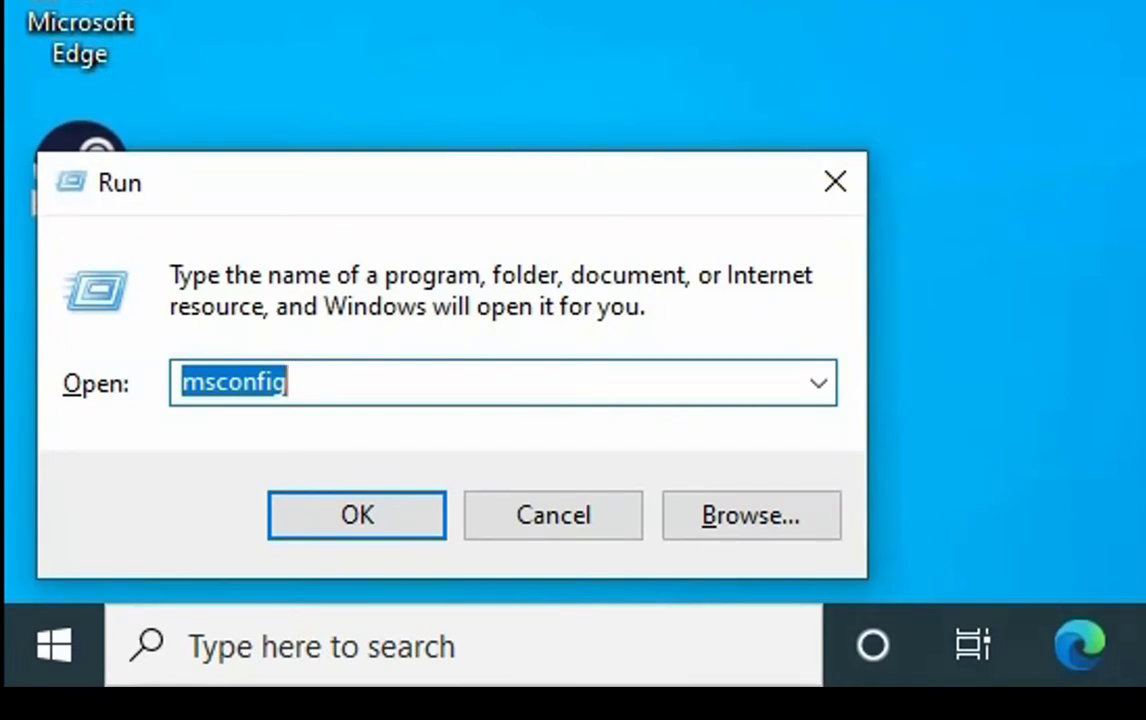
{"action": "type", "text": "serv"}
{"action": "key", "text": "Down"}
{"action": "key", "text": "Return"}
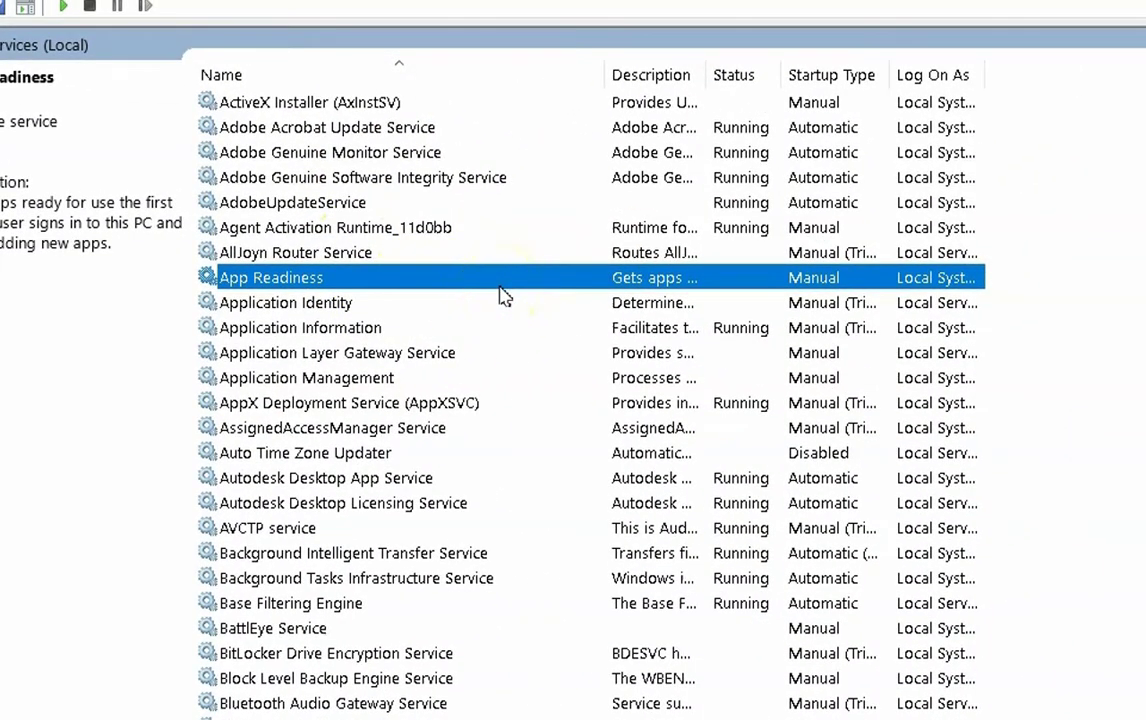
Step: Restart the NVIDIA Display Container LS service and minimize GeForce Experience
{"action": "key", "text": "n"}
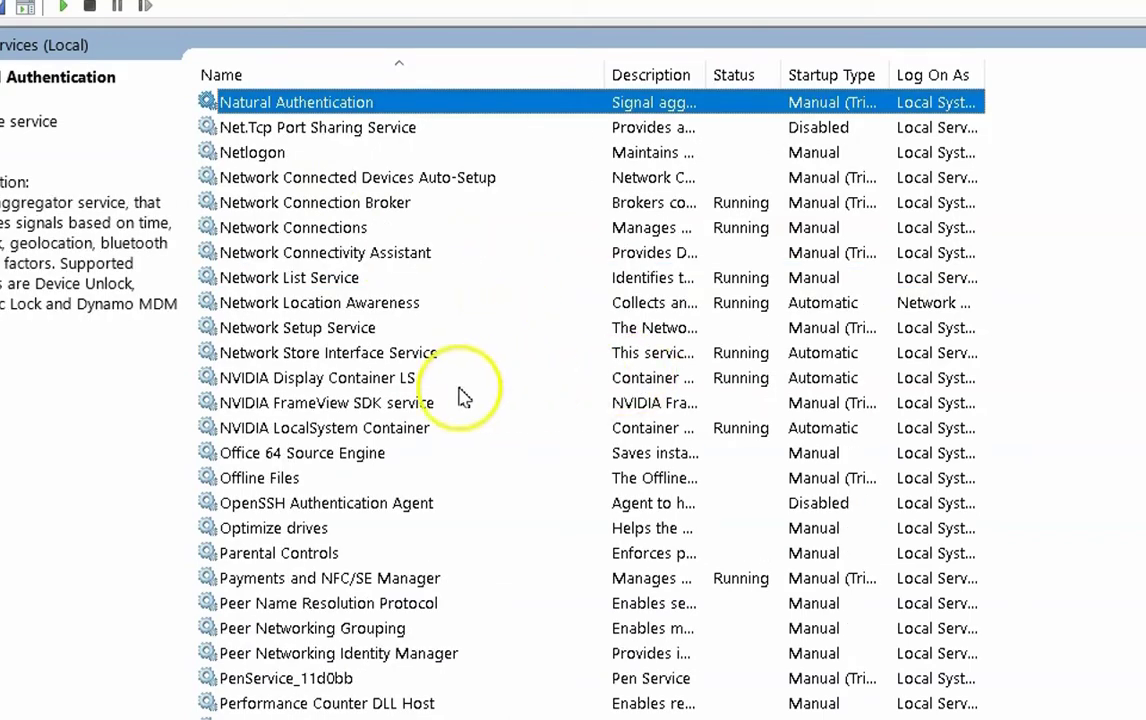
{"action": "left_click", "coordinate": [389, 385]}
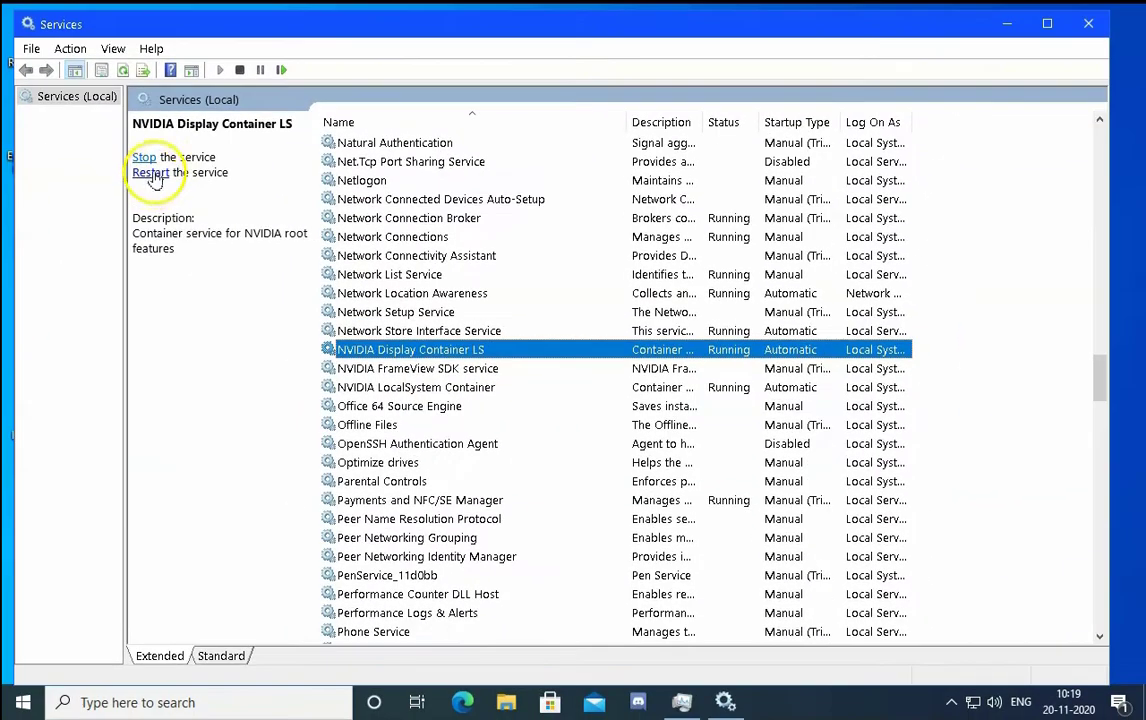
{"action": "left_click", "coordinate": [151, 173]}
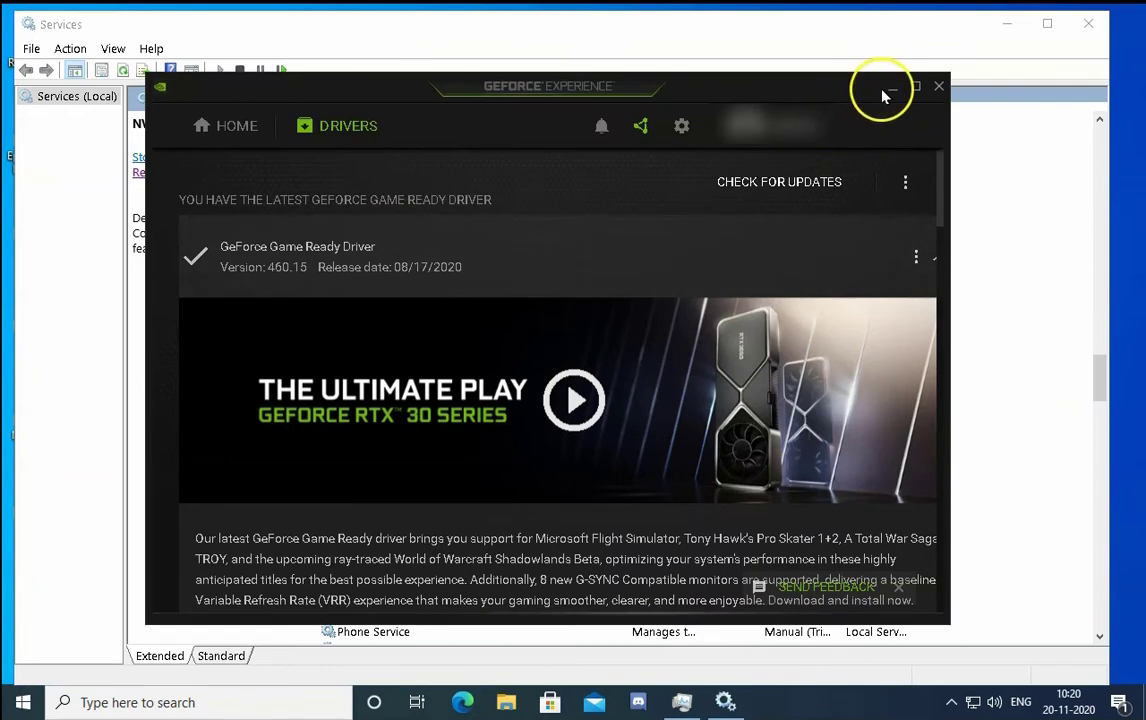
{"action": "left_click", "coordinate": [890, 87]}
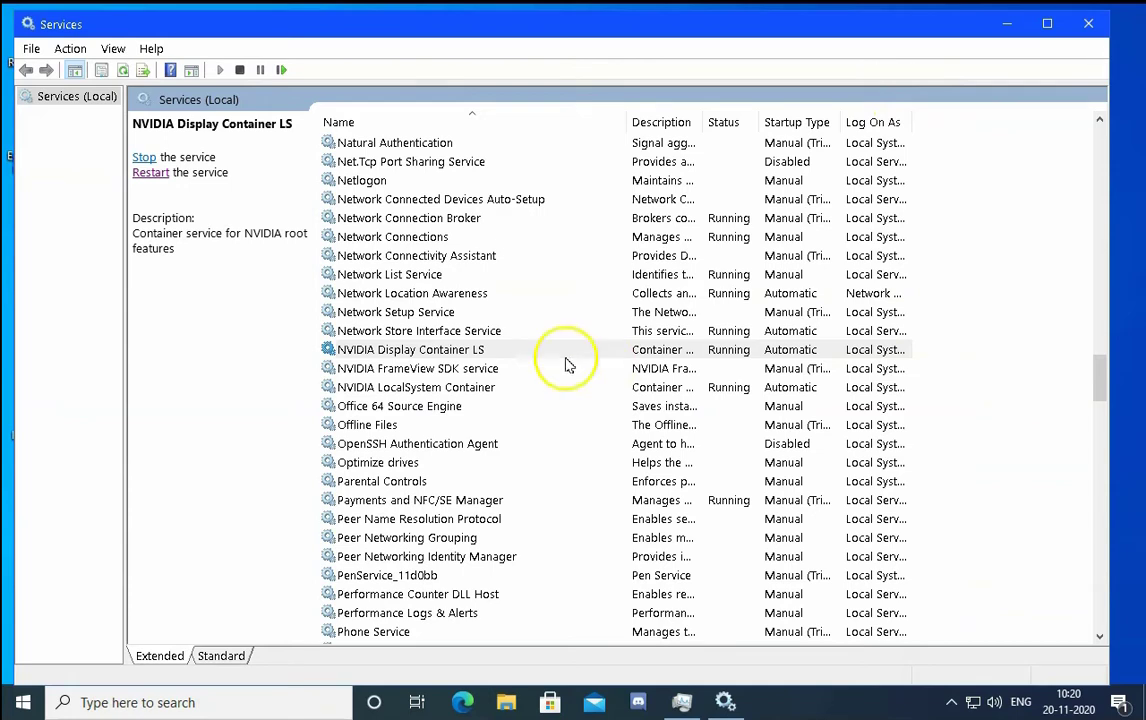
{"action": "left_click", "coordinate": [1004, 24]}
{"action": "right_click", "coordinate": [22, 702]}
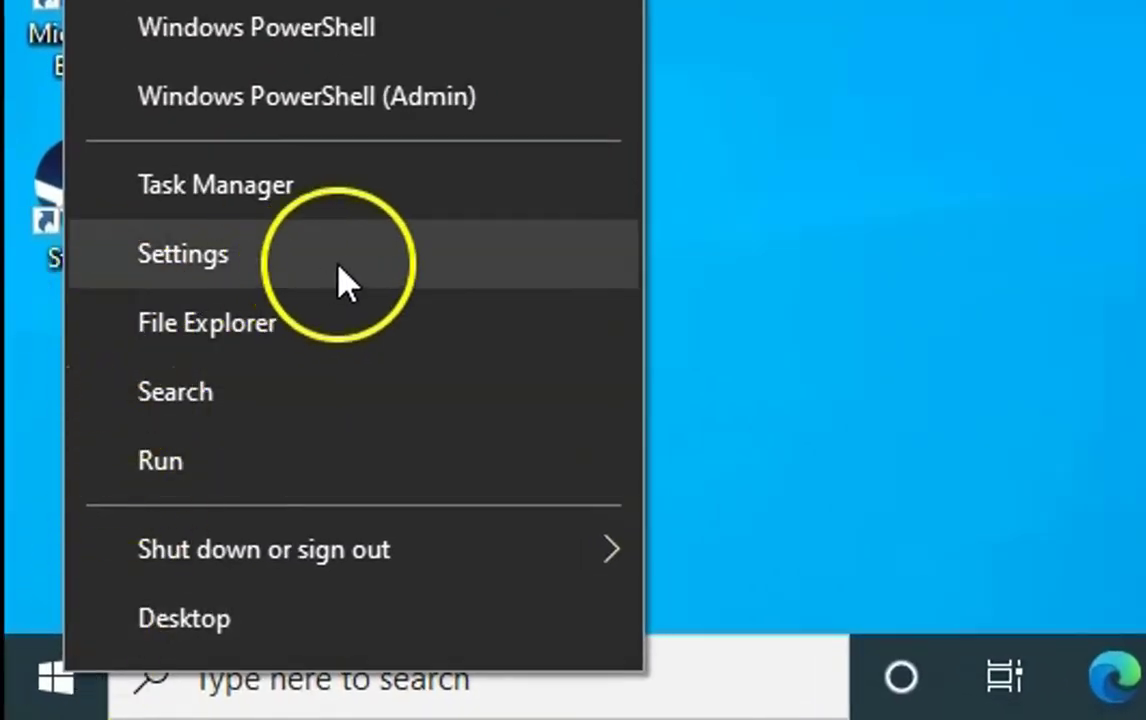
{"action": "left_click", "coordinate": [340, 280]}
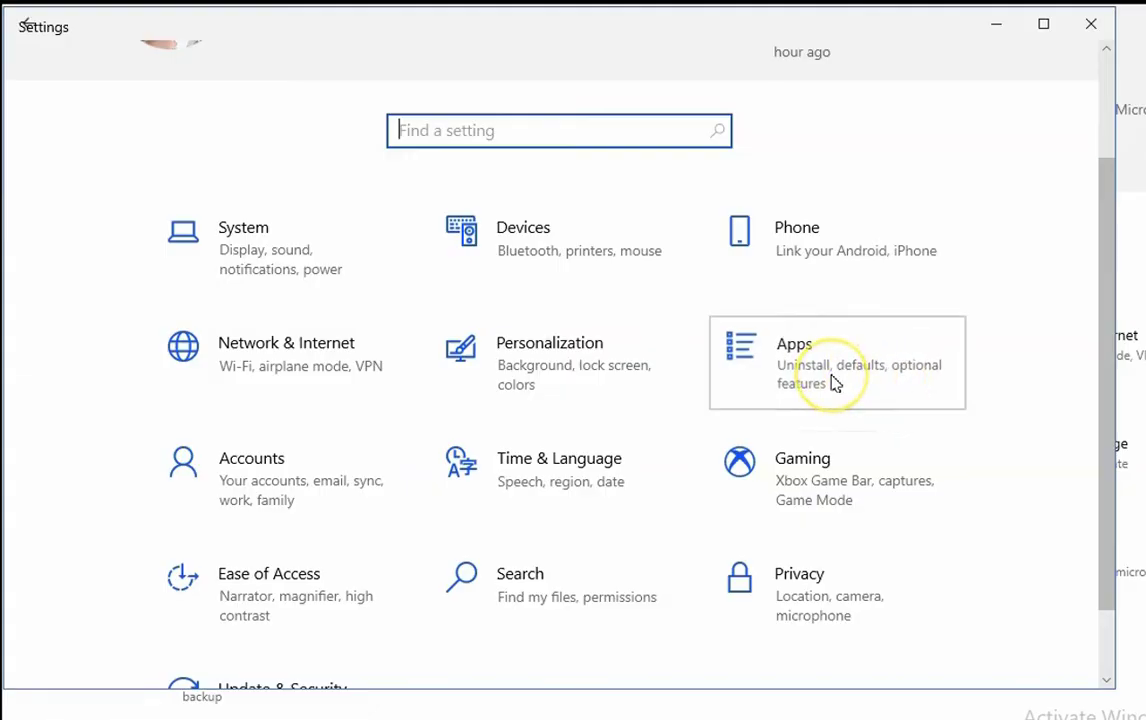
{"action": "left_click", "coordinate": [835, 383]}
{"action": "left_click", "coordinate": [473, 505]}
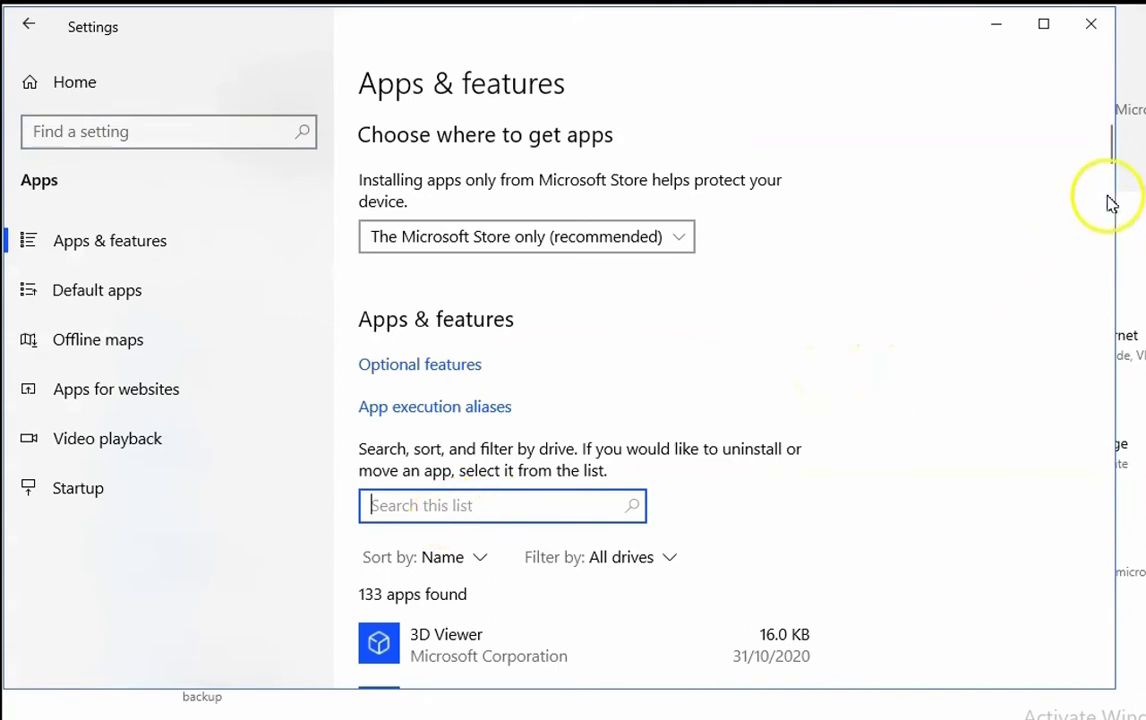
{"action": "left_click_drag", "start_coordinate": [1105, 146], "coordinate": [1105, 160]}
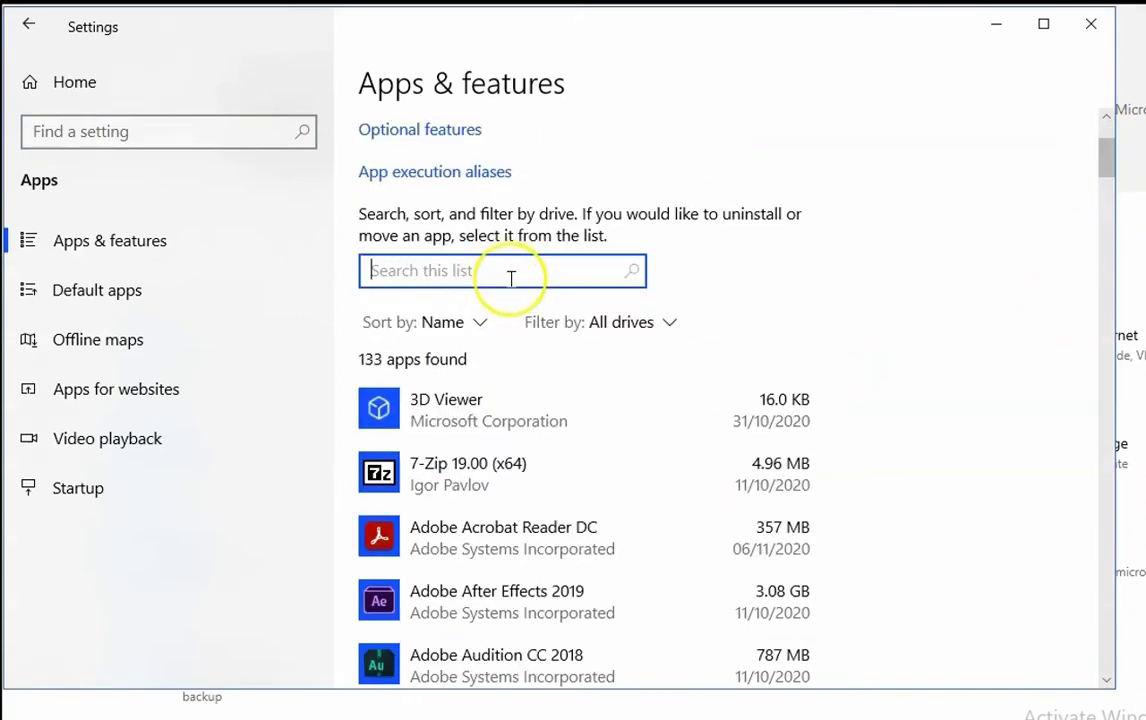
{"action": "type", "text": "nvi"}
{"action": "scroll", "coordinate": [510, 280], "scroll_direction": "down", "scroll_amount": 1}
{"action": "type", "text": "dia"}
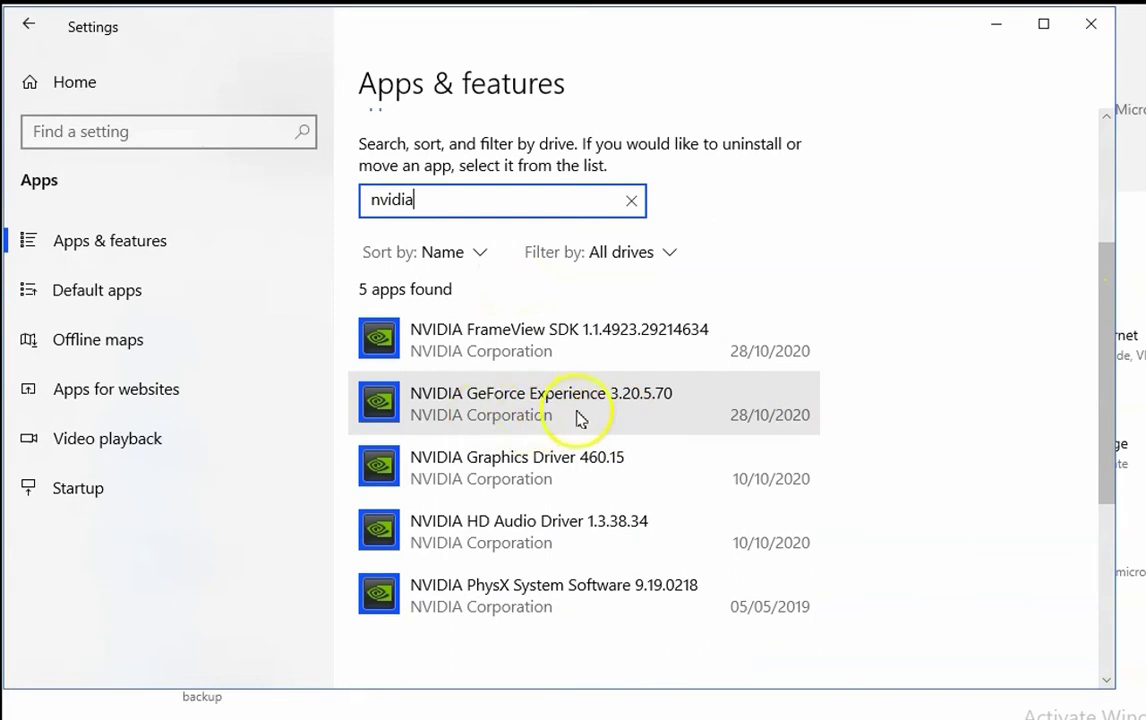
{"action": "left_click", "coordinate": [599, 411]}
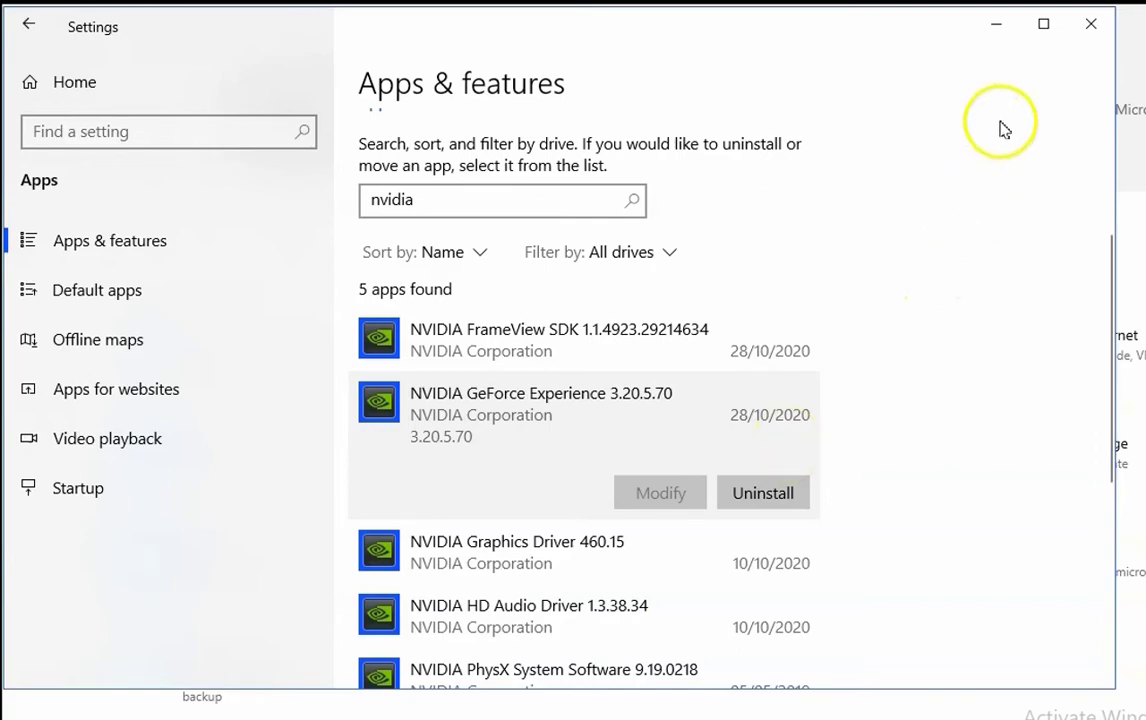
{"action": "left_click", "coordinate": [998, 24]}
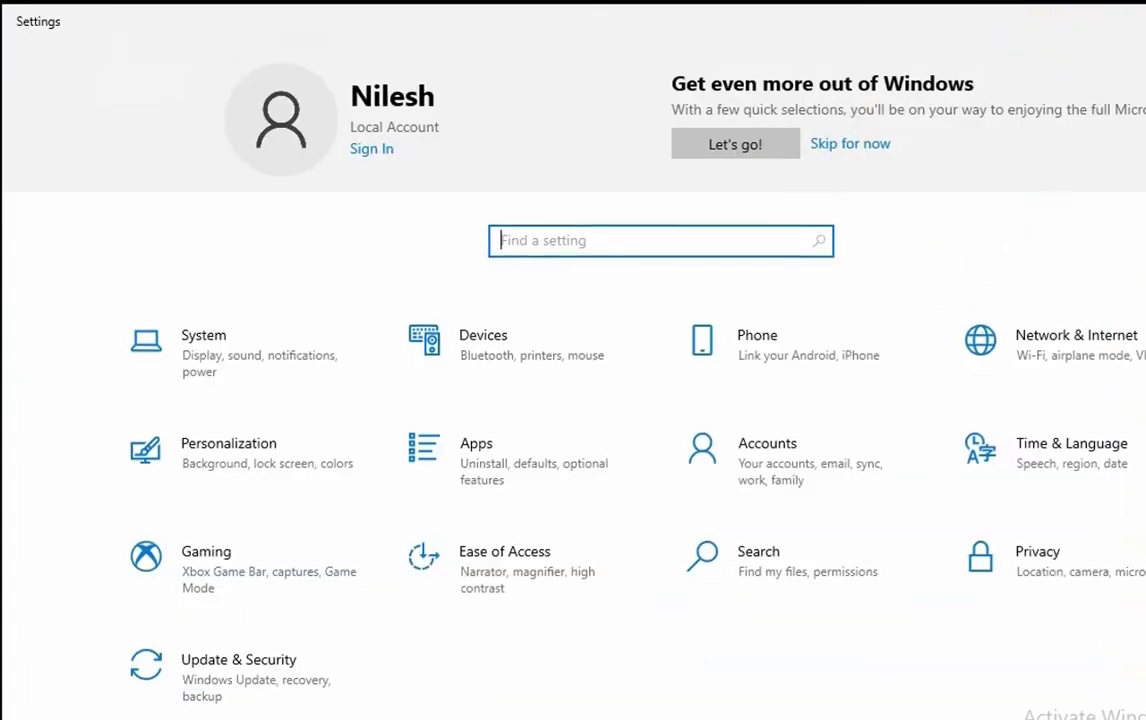
{"action": "key", "text": "alt+F4"}
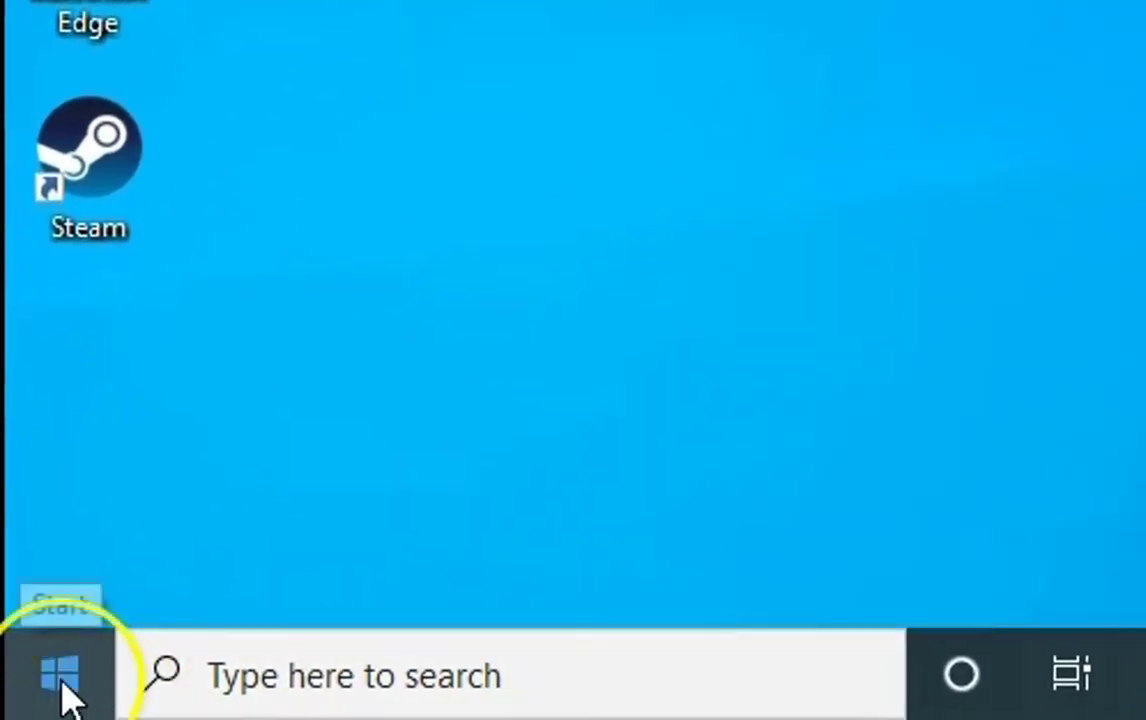
Step: In Device Manager, search automatically for a newer GTX 1650 driver; the best is already installed
{"action": "right_click", "coordinate": [62, 690]}
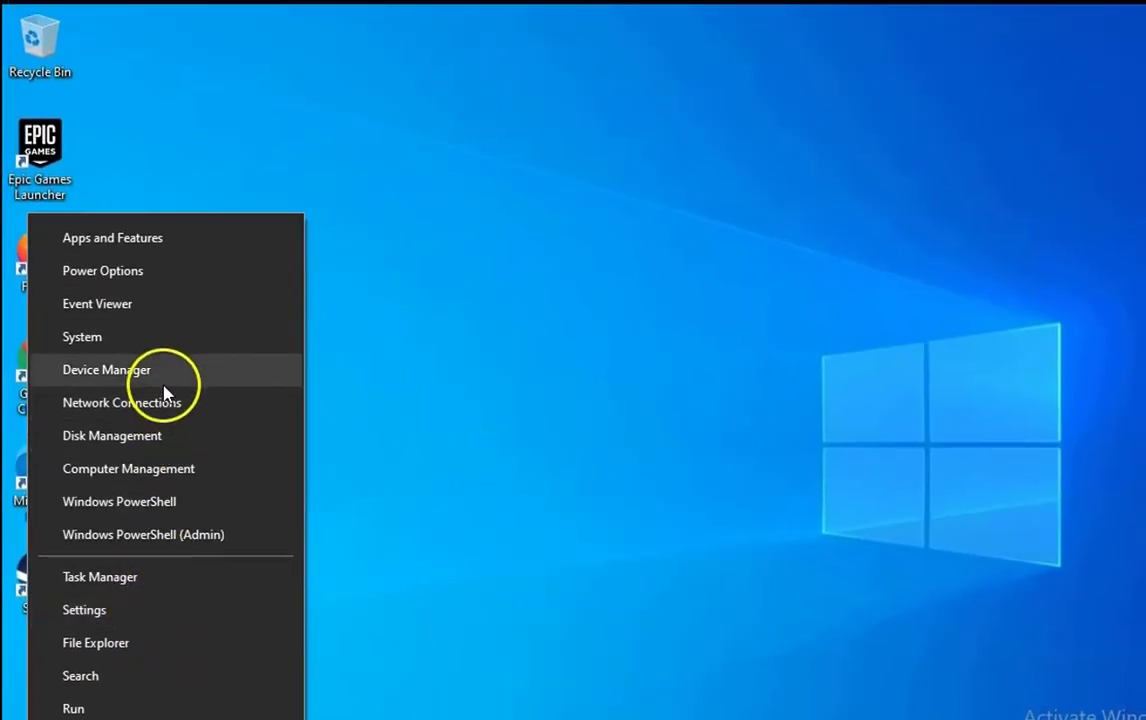
{"action": "left_click", "coordinate": [163, 372]}
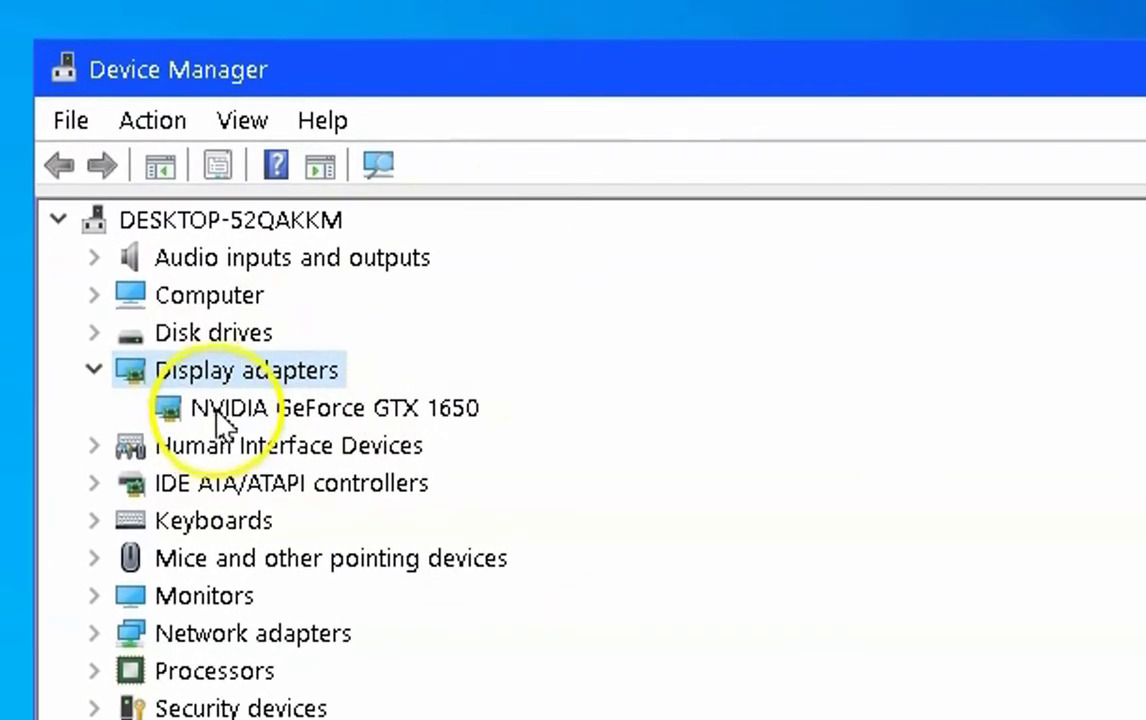
{"action": "left_click", "coordinate": [268, 412]}
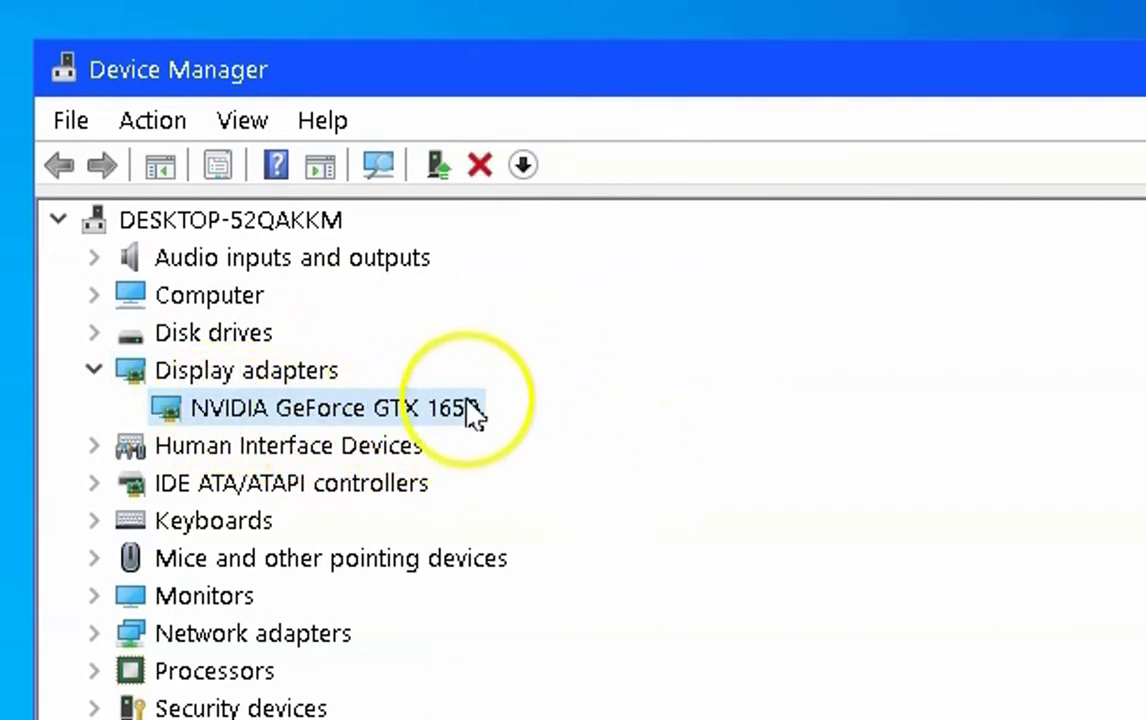
{"action": "right_click", "coordinate": [378, 425]}
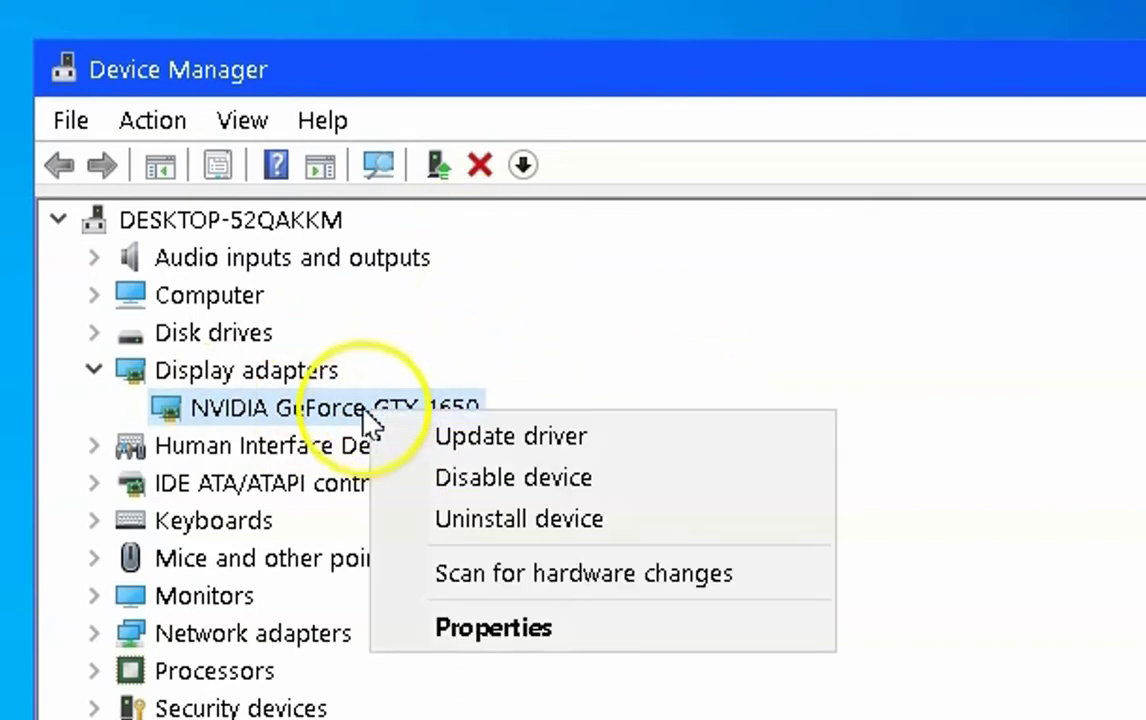
{"action": "left_click", "coordinate": [609, 440]}
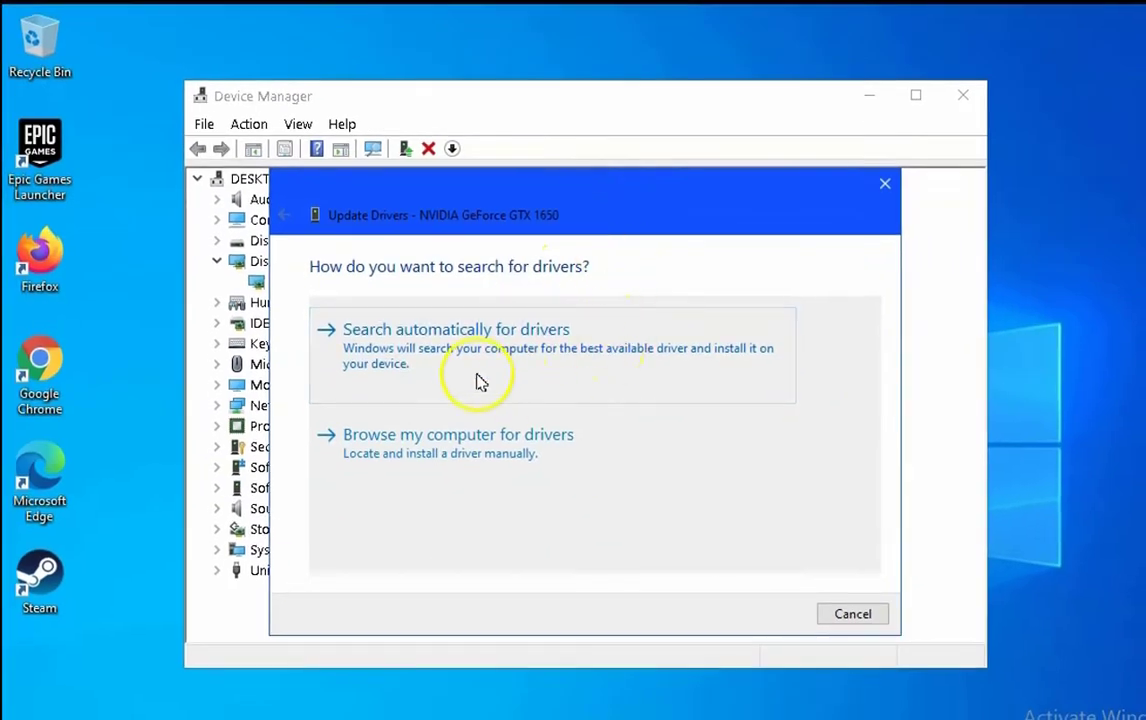
{"action": "left_click", "coordinate": [558, 357]}
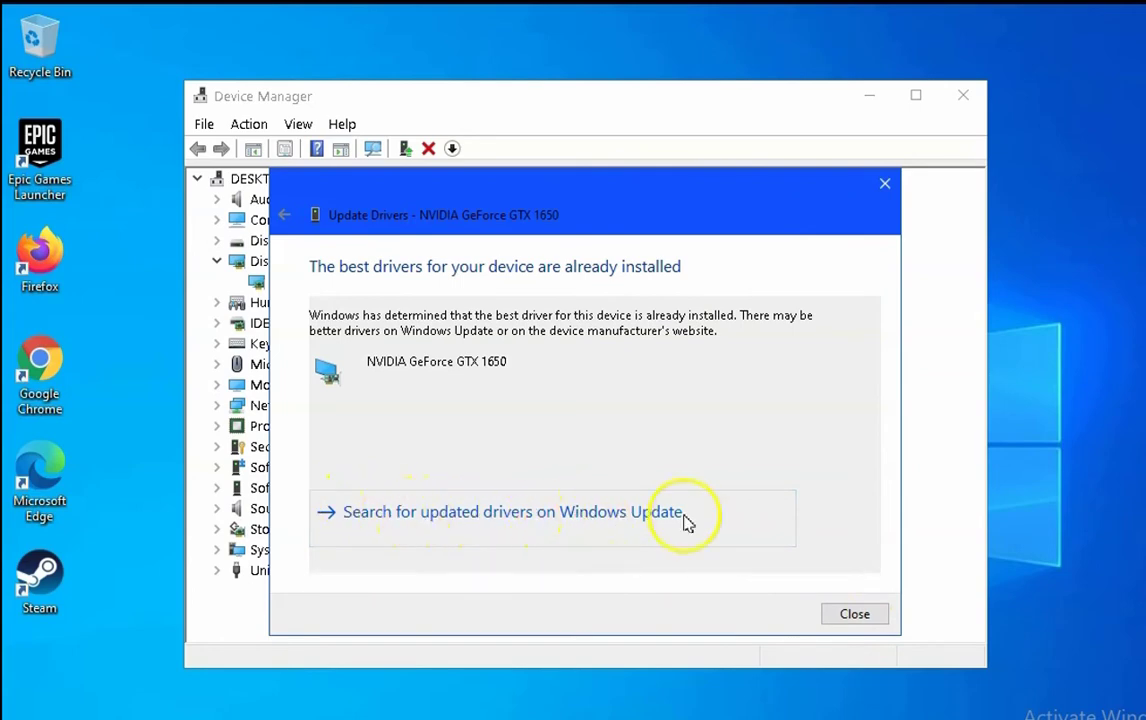
{"action": "left_click", "coordinate": [885, 184]}
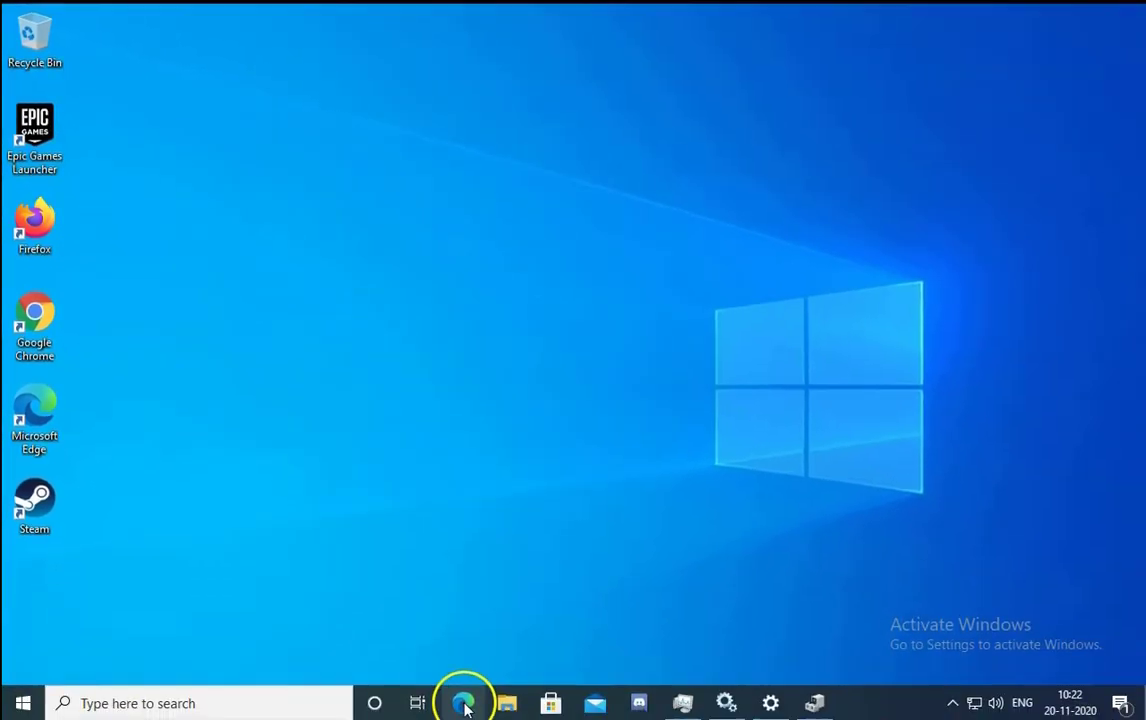
Step: Launch Edge maximized and run a Bing search for 'nvidia drivers'
{"action": "left_click", "coordinate": [463, 700]}
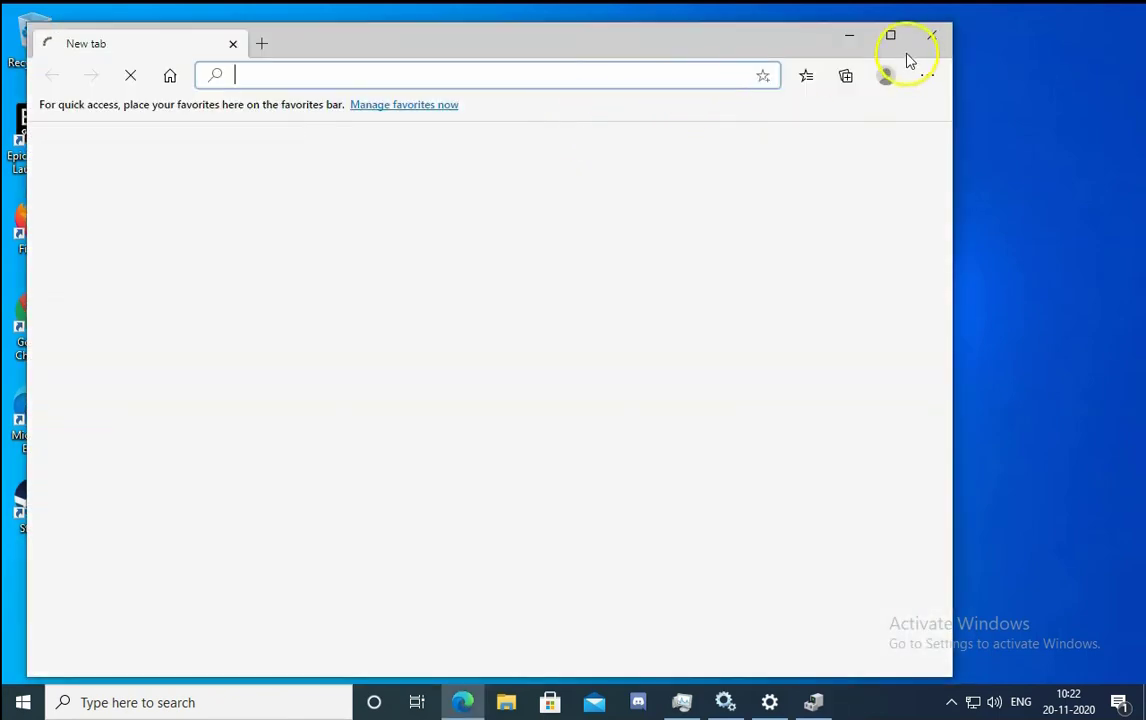
{"action": "left_click", "coordinate": [893, 37]}
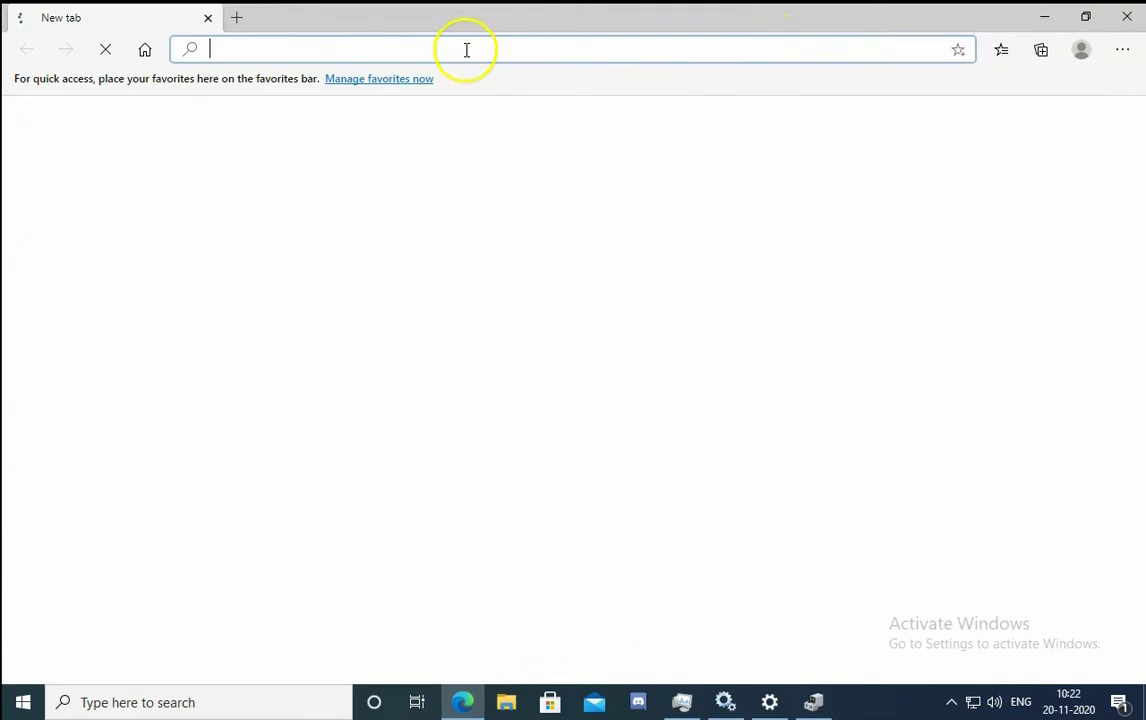
{"action": "type", "text": "nvidia"}
{"action": "key", "text": "Down"}
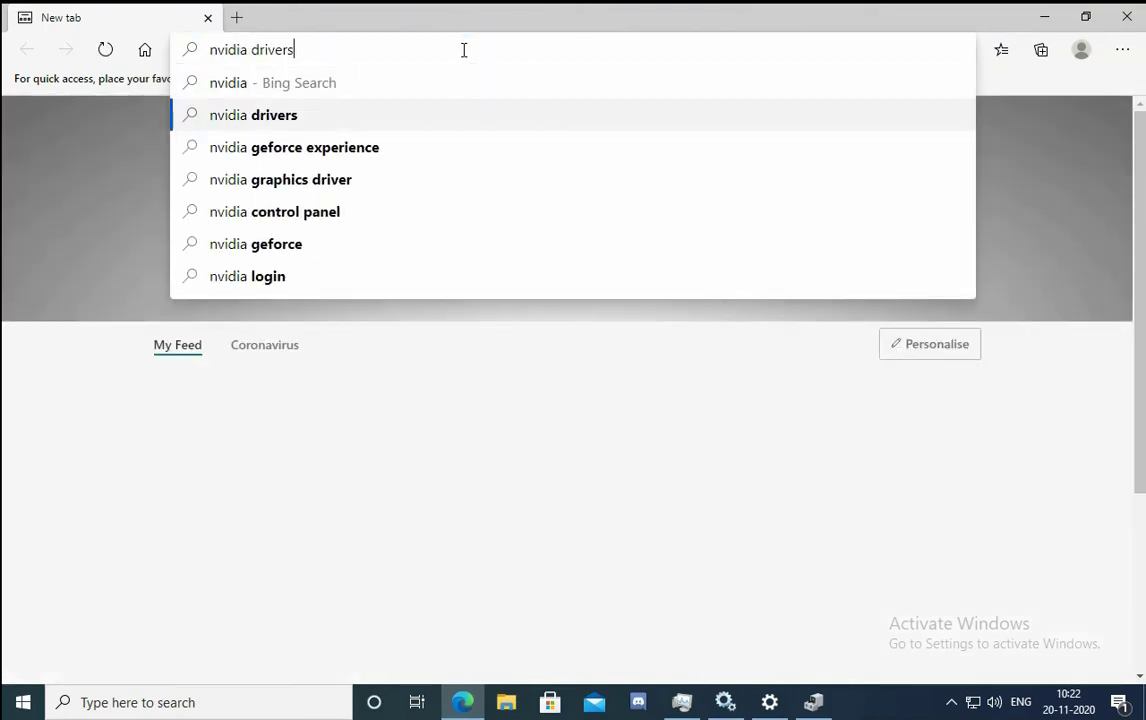
{"action": "key", "text": "Return"}
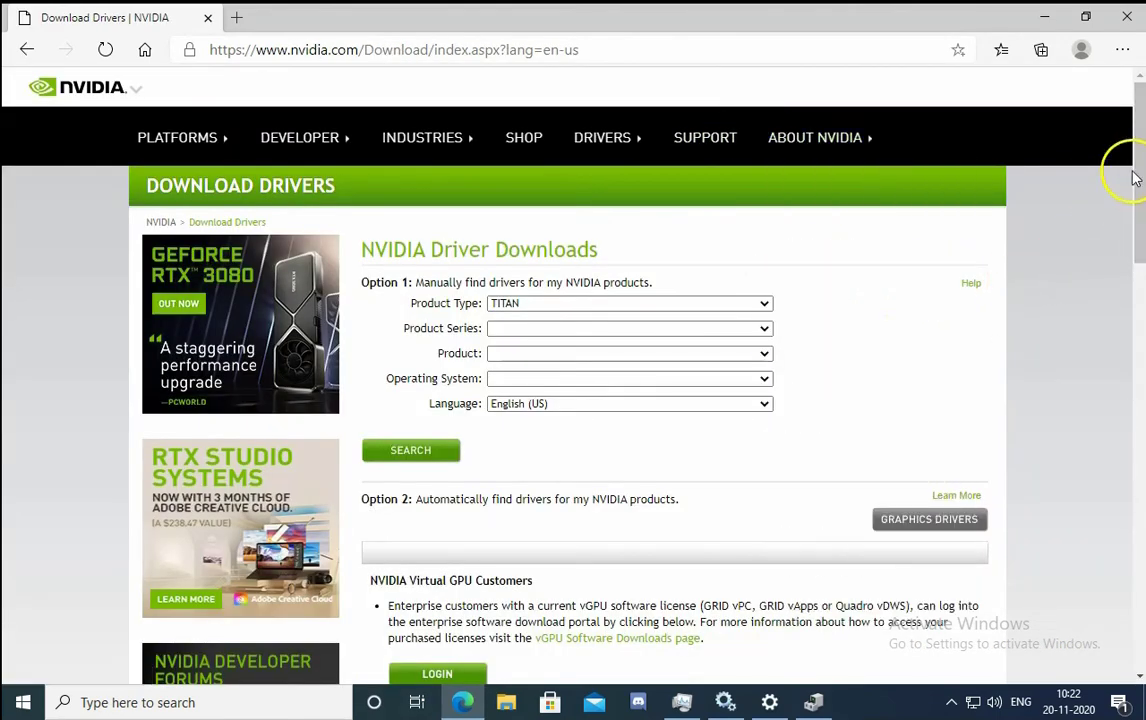
Step: Set the driver search's product type to GeForce and series to GeForce 16 Series
{"action": "left_click_drag", "start_coordinate": [1133, 148], "coordinate": [1133, 170]}
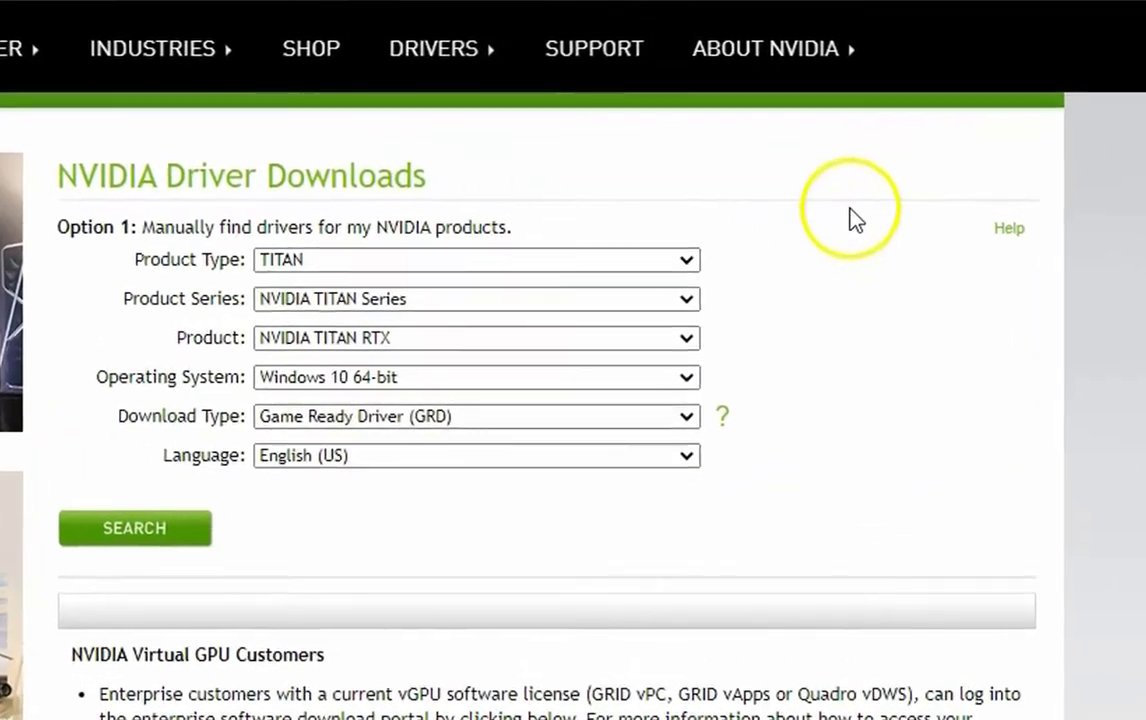
{"action": "scroll", "coordinate": [1100, 235], "scroll_direction": "down", "scroll_amount": 1}
{"action": "scroll", "coordinate": [1100, 235], "scroll_direction": "up", "scroll_amount": 2}
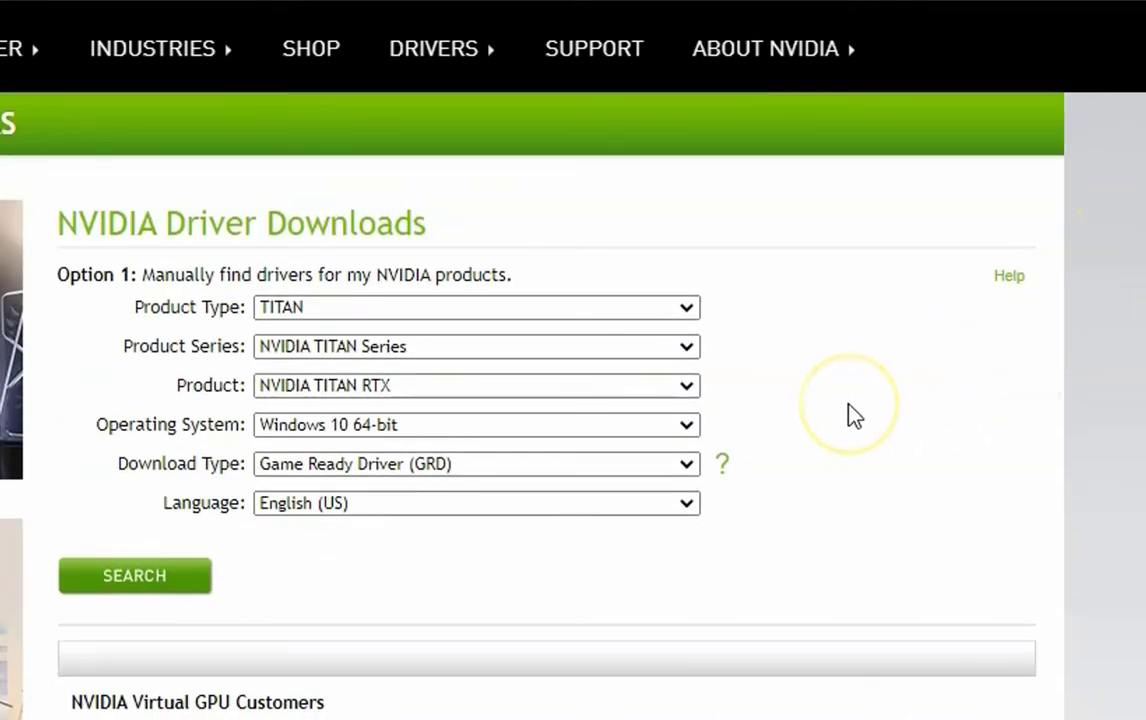
{"action": "left_click", "coordinate": [682, 311]}
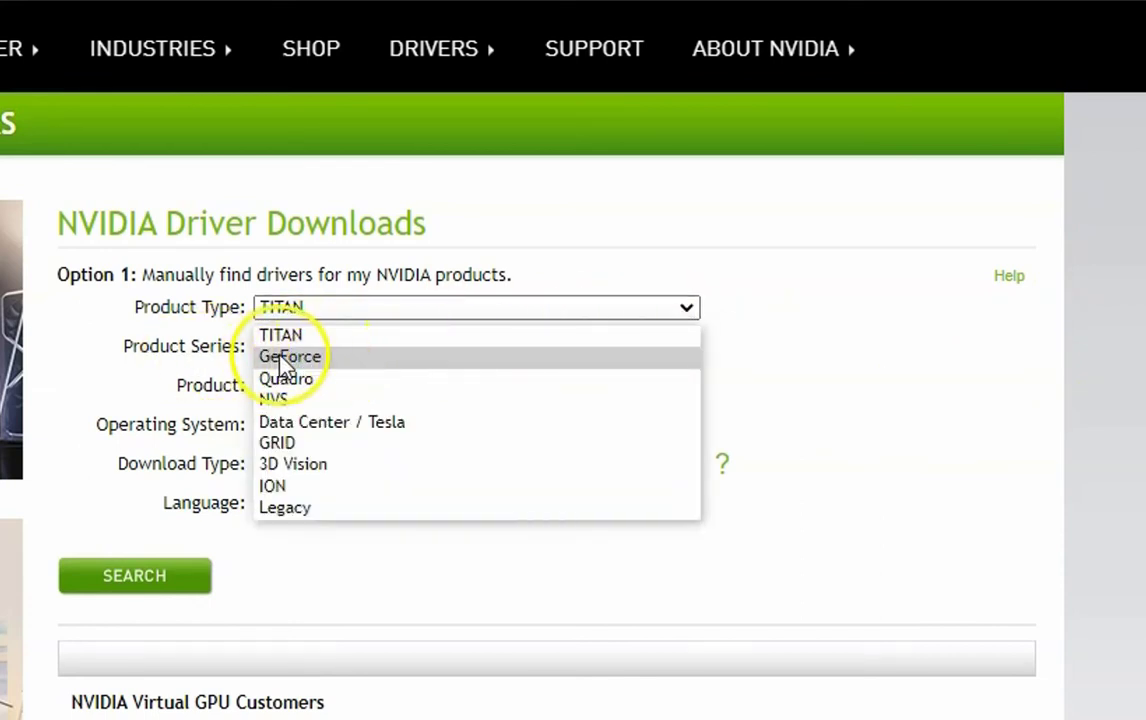
{"action": "left_click", "coordinate": [440, 358]}
{"action": "left_click", "coordinate": [404, 352]}
{"action": "mouse_move", "coordinate": [694, 455]}
{"action": "left_mouse_down"}
{"action": "mouse_move", "coordinate": [686, 627]}
{"action": "mouse_move", "coordinate": [680, 420]}
{"action": "left_mouse_up"}
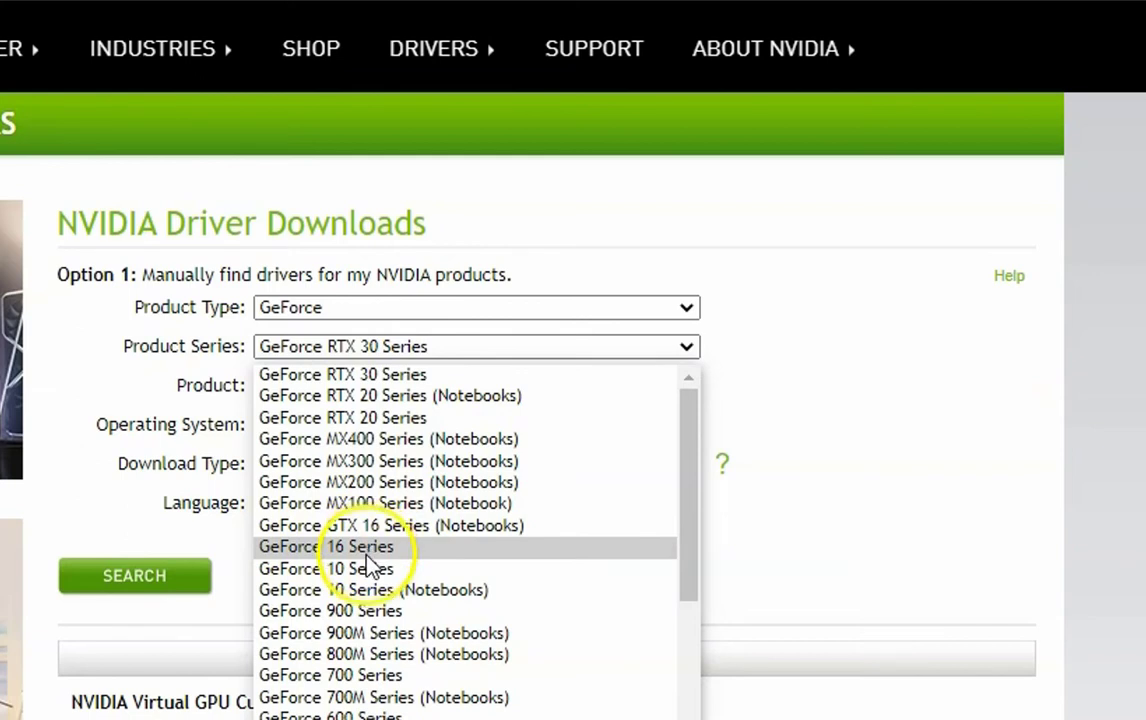
{"action": "left_click", "coordinate": [405, 550]}
Step: Choose GeForce GTX 1650, Windows 10 64-bit and Game Ready Driver, then search
{"action": "left_click", "coordinate": [494, 390]}
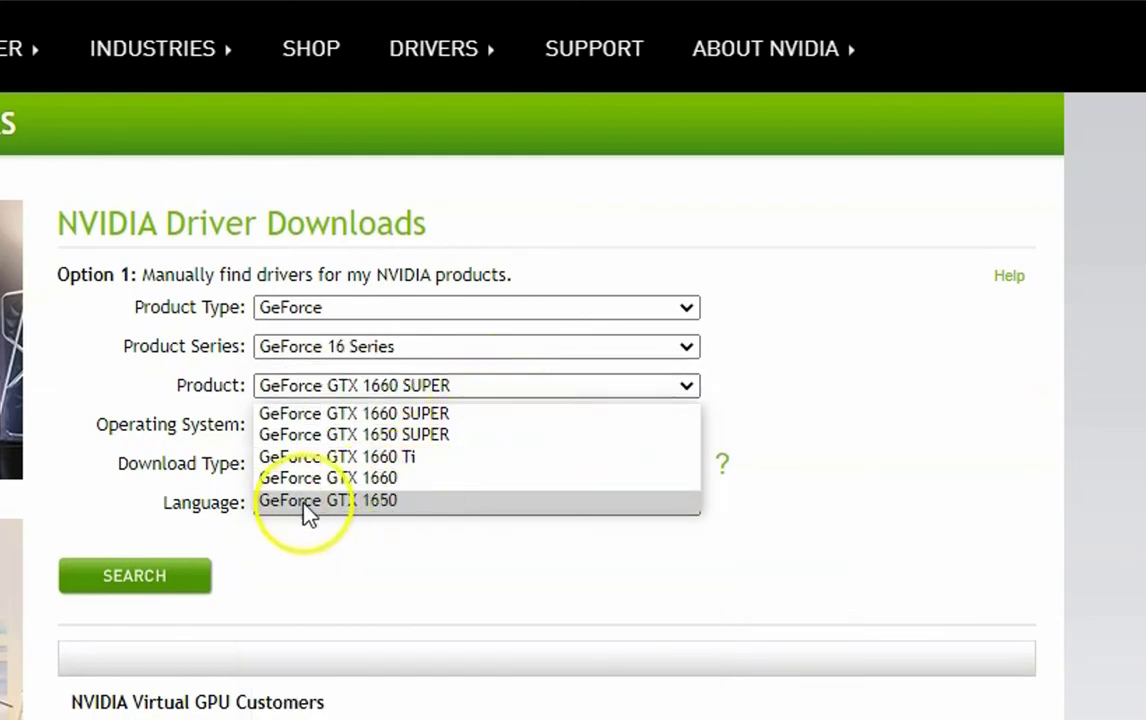
{"action": "left_click", "coordinate": [370, 503]}
{"action": "left_click", "coordinate": [473, 429]}
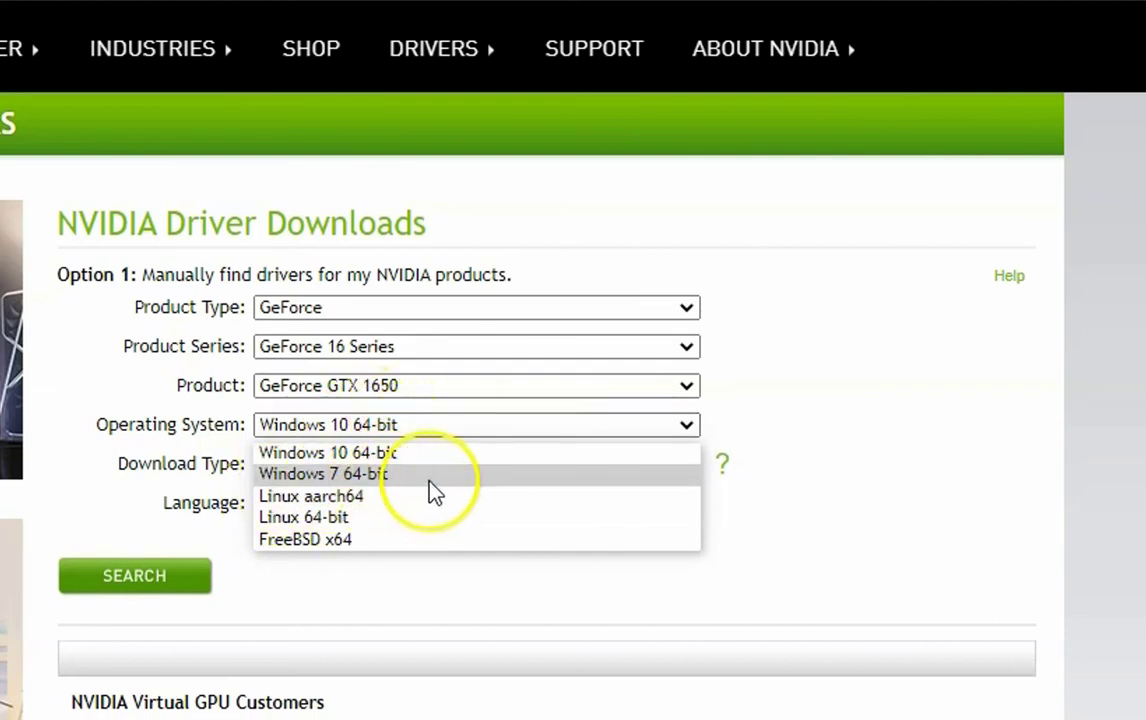
{"action": "left_click", "coordinate": [385, 455]}
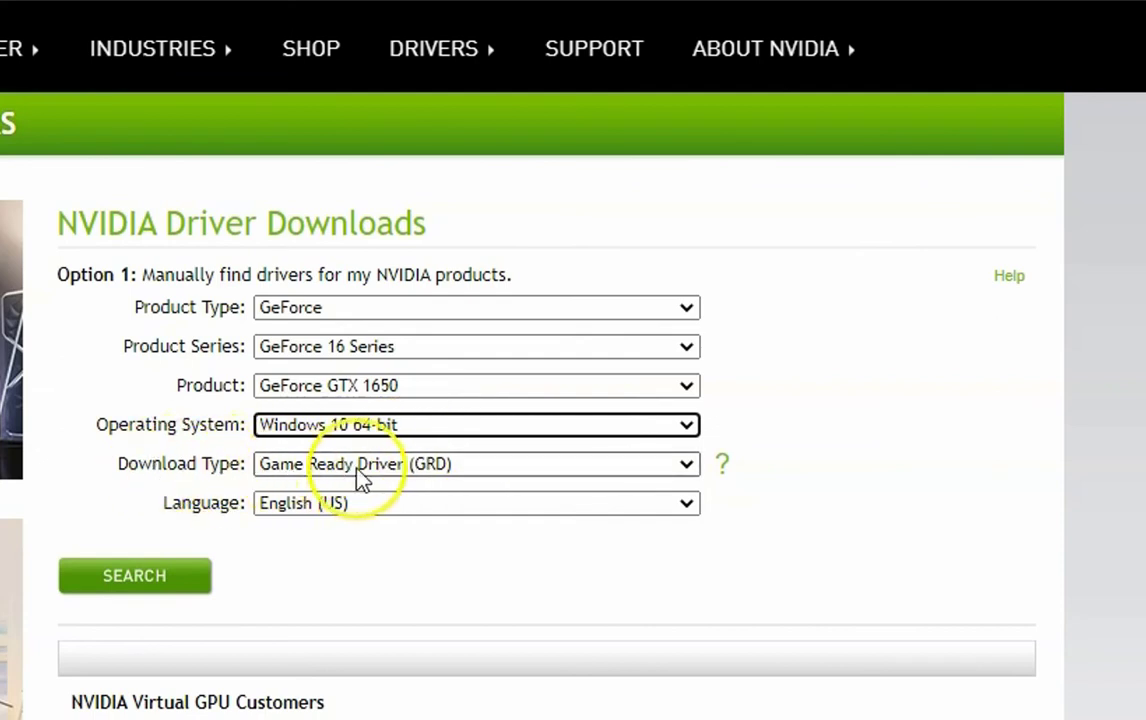
{"action": "left_click", "coordinate": [476, 468]}
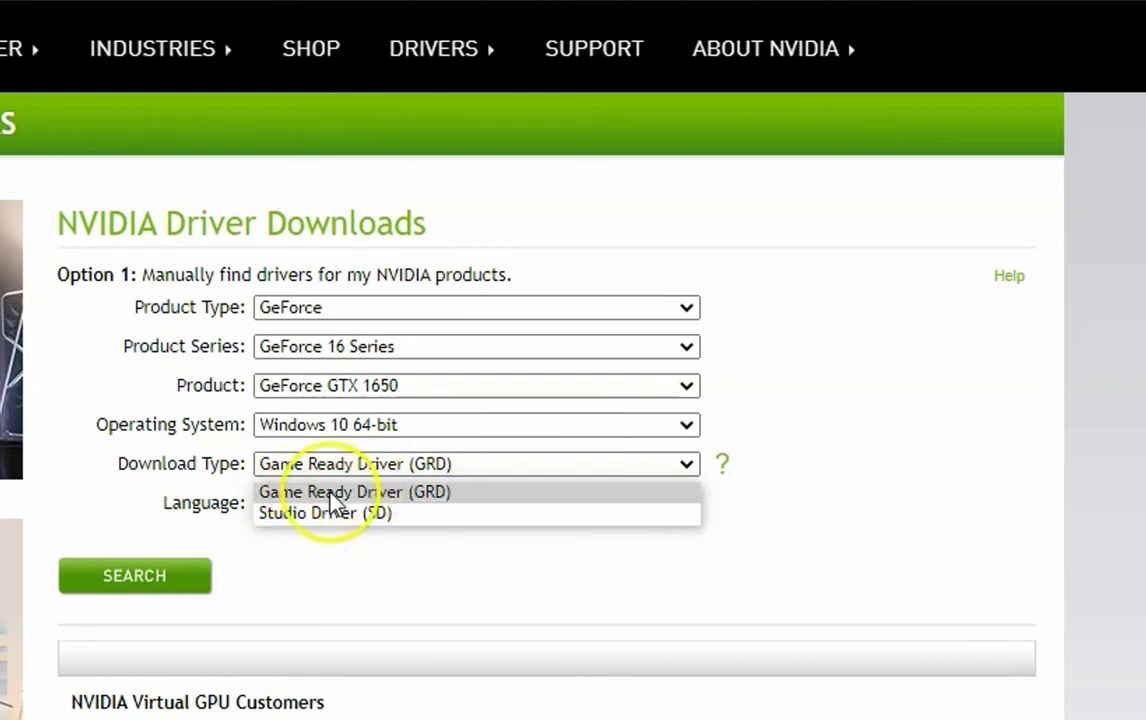
{"action": "left_click", "coordinate": [462, 490]}
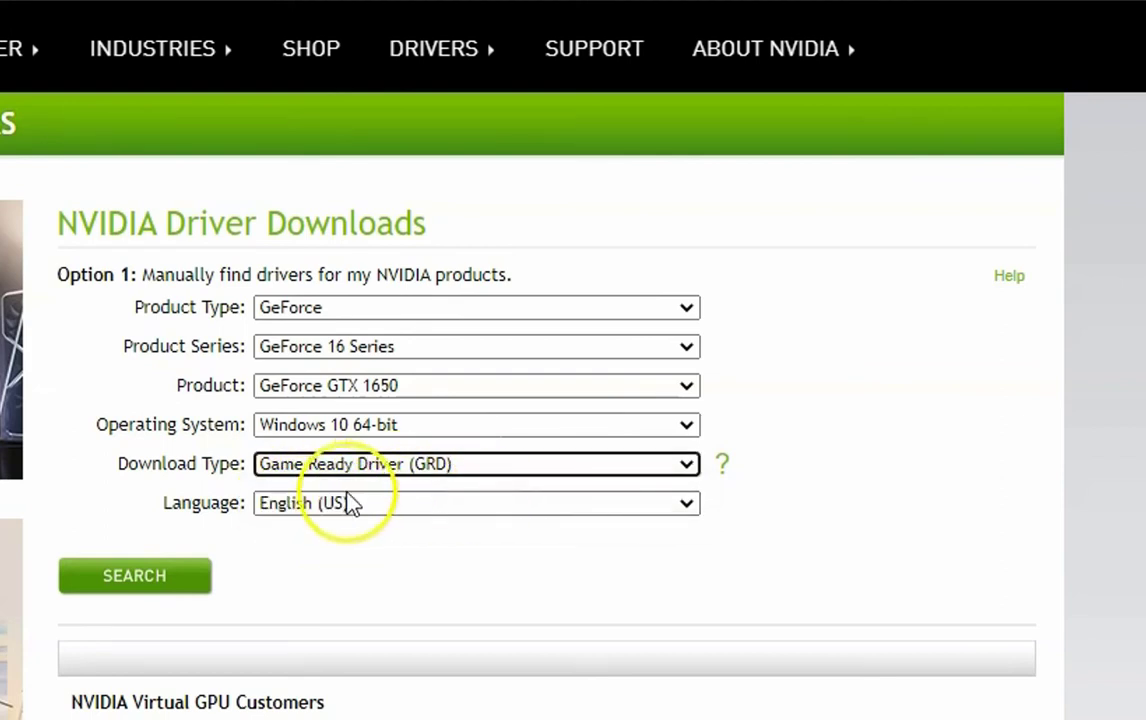
{"action": "left_click", "coordinate": [136, 588]}
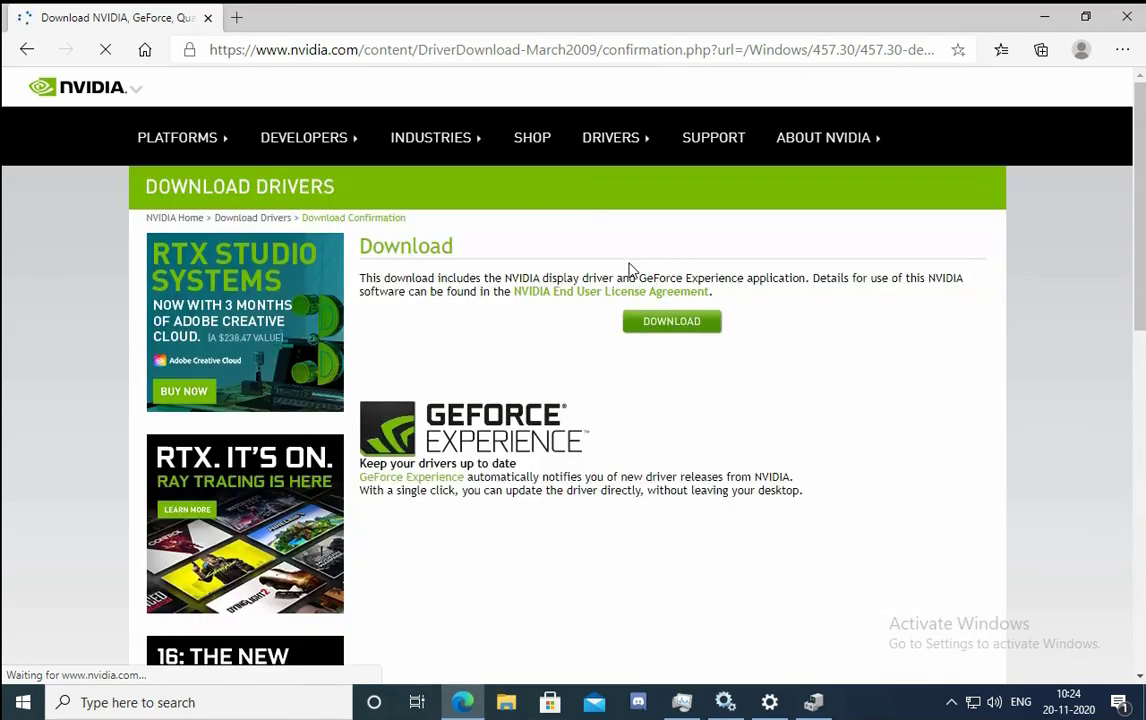
Step: Continue to the download confirmation page for the 457.30 driver
{"action": "left_click", "coordinate": [761, 246]}
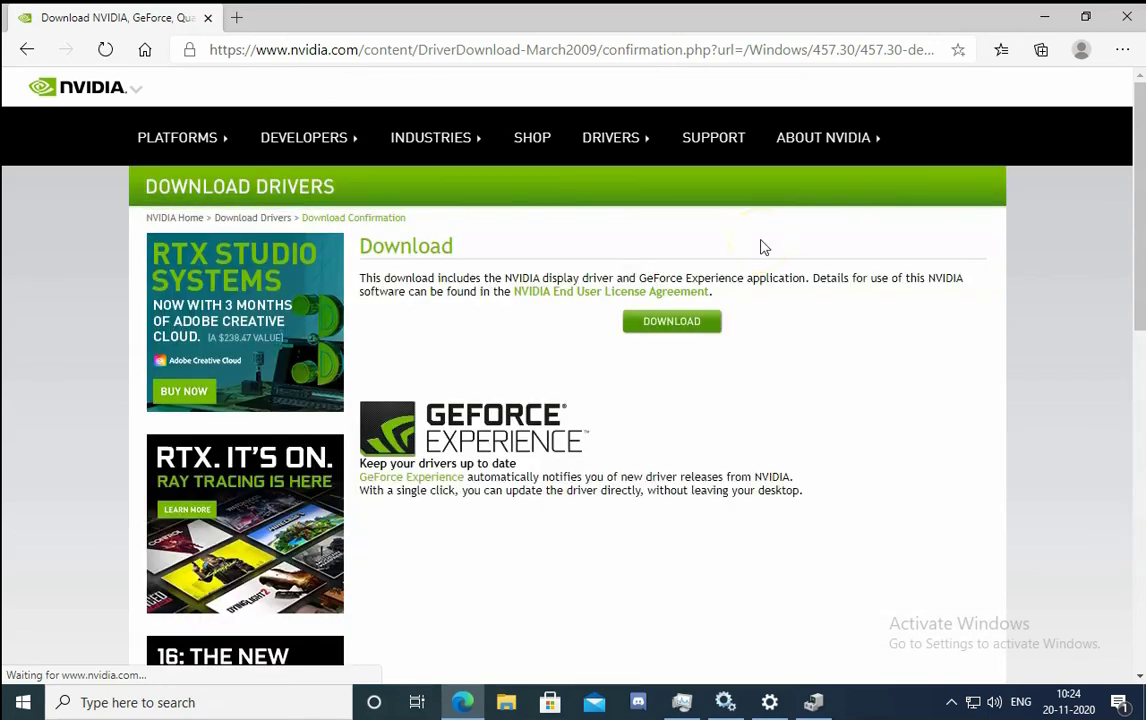